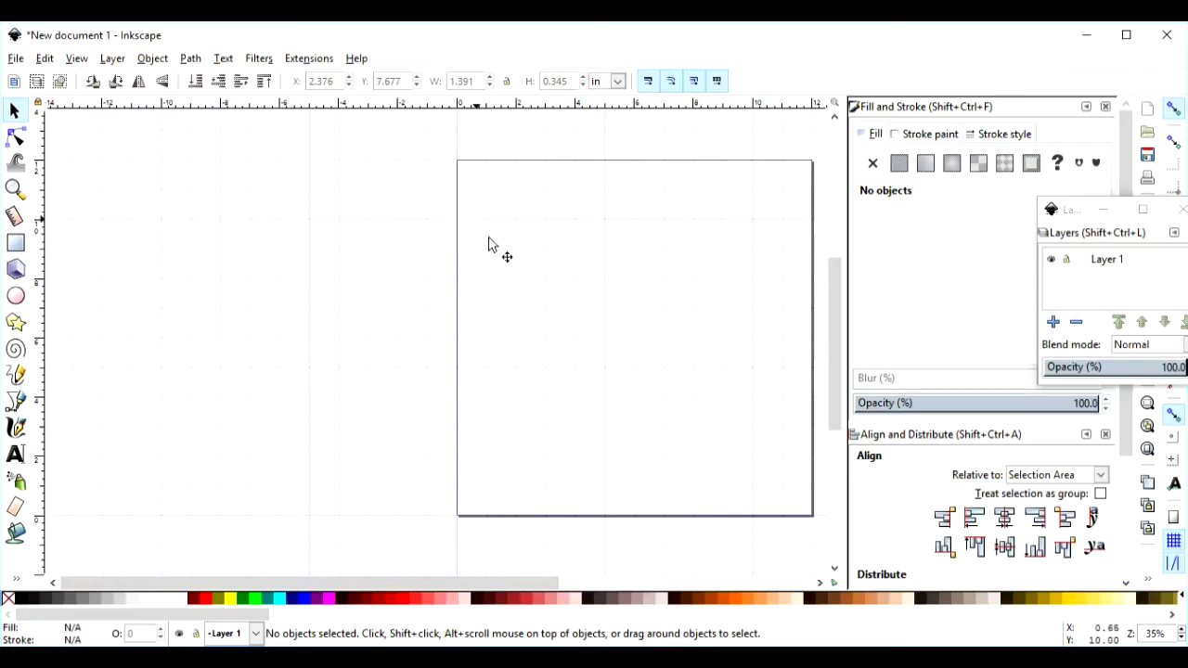
Step: View Inkscape's About information from the Help menu, then close it
{"action": "left_click", "coordinate": [357, 60]}
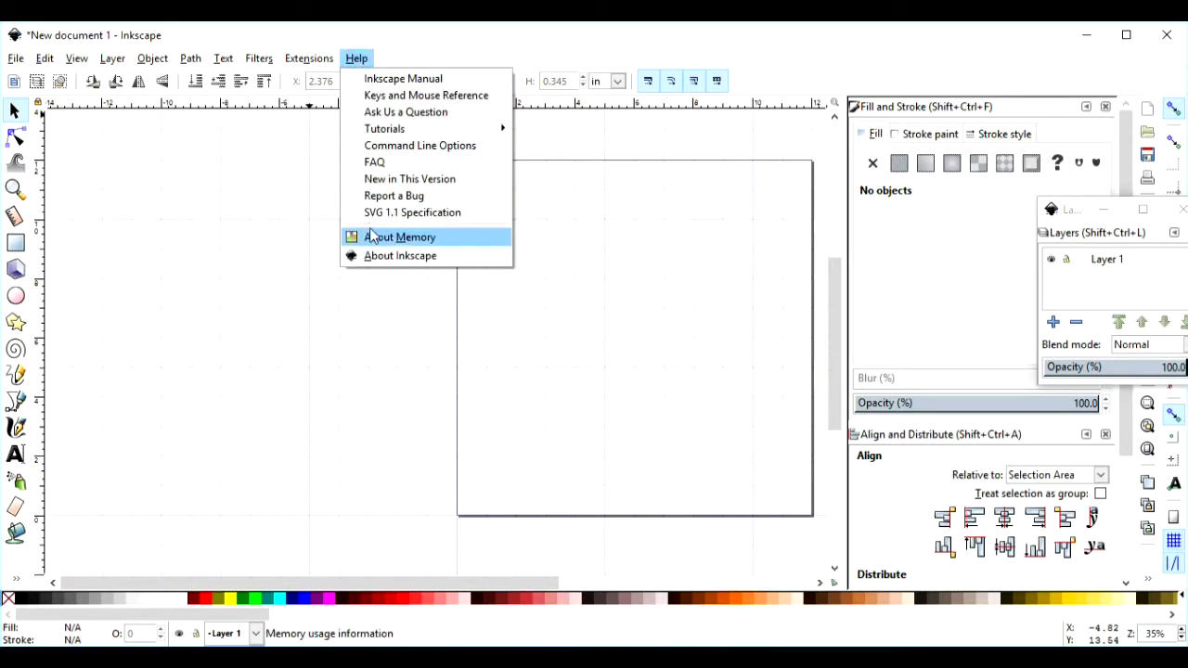
{"action": "left_click", "coordinate": [385, 256]}
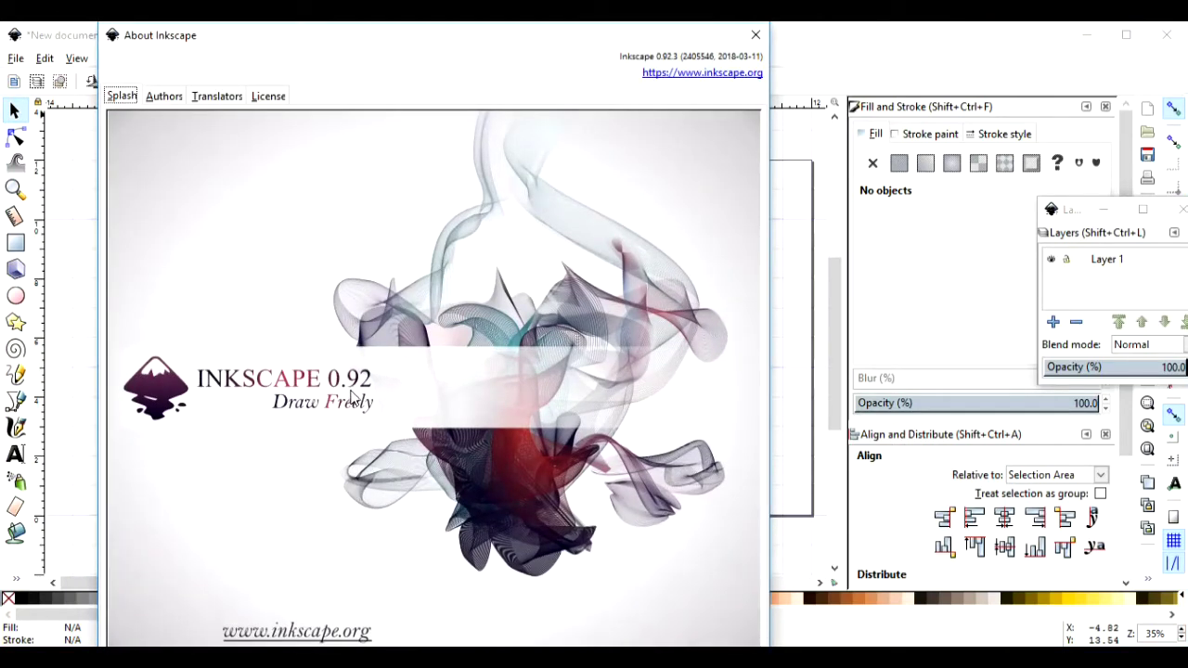
{"action": "left_click", "coordinate": [754, 37]}
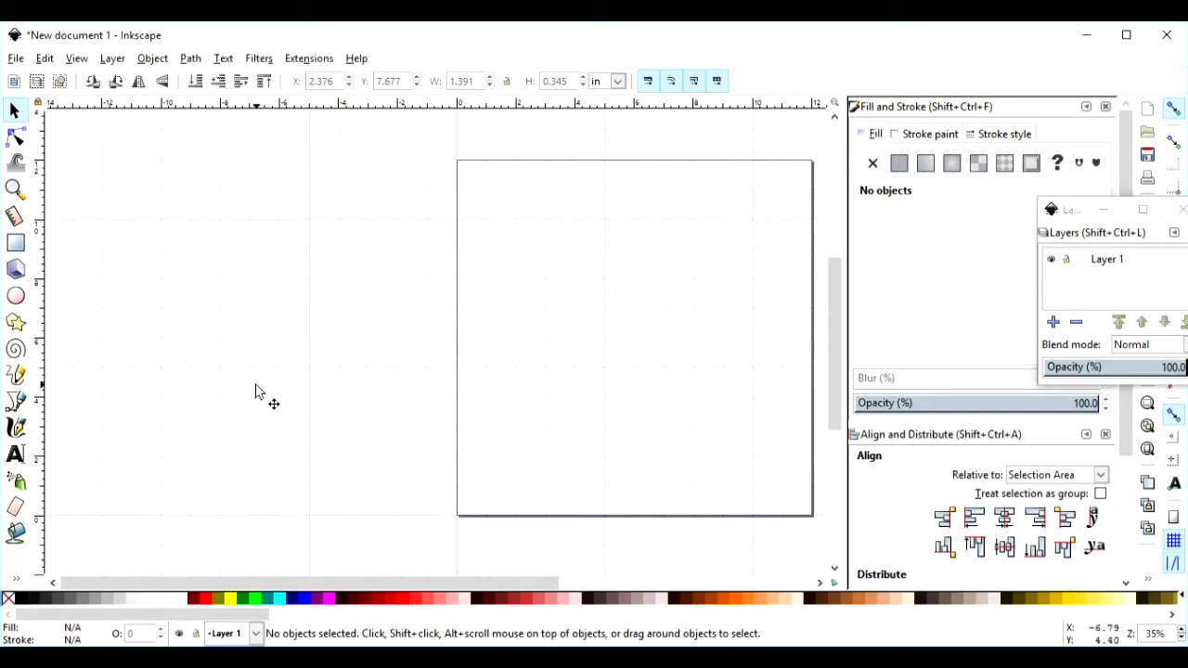
Step: Add the word 'Flowers' near the top-left of the page in Courgette 30 pt
{"action": "left_click", "coordinate": [14, 455]}
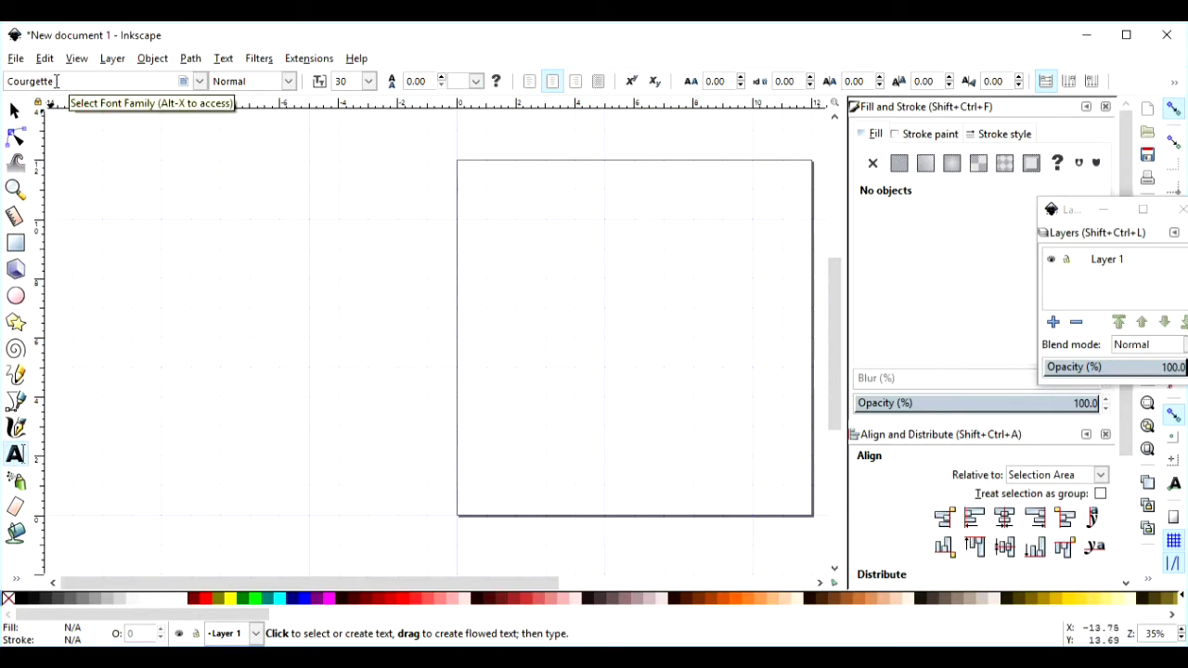
{"action": "left_click", "coordinate": [526, 236]}
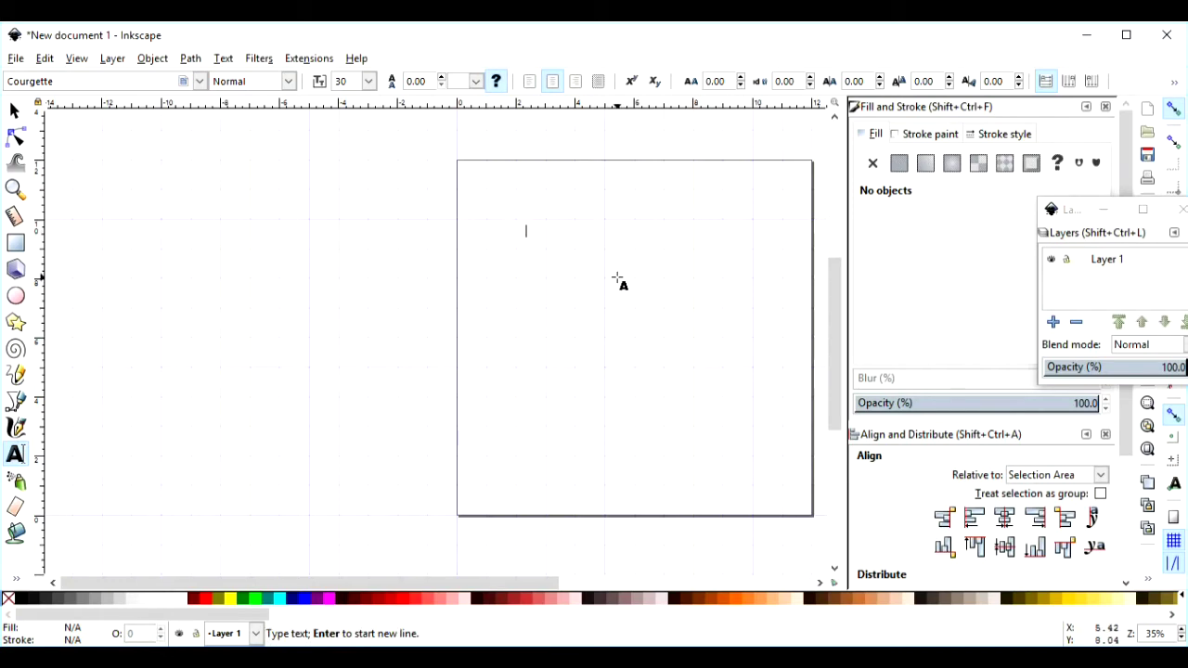
{"action": "type", "text": "Flowers"}
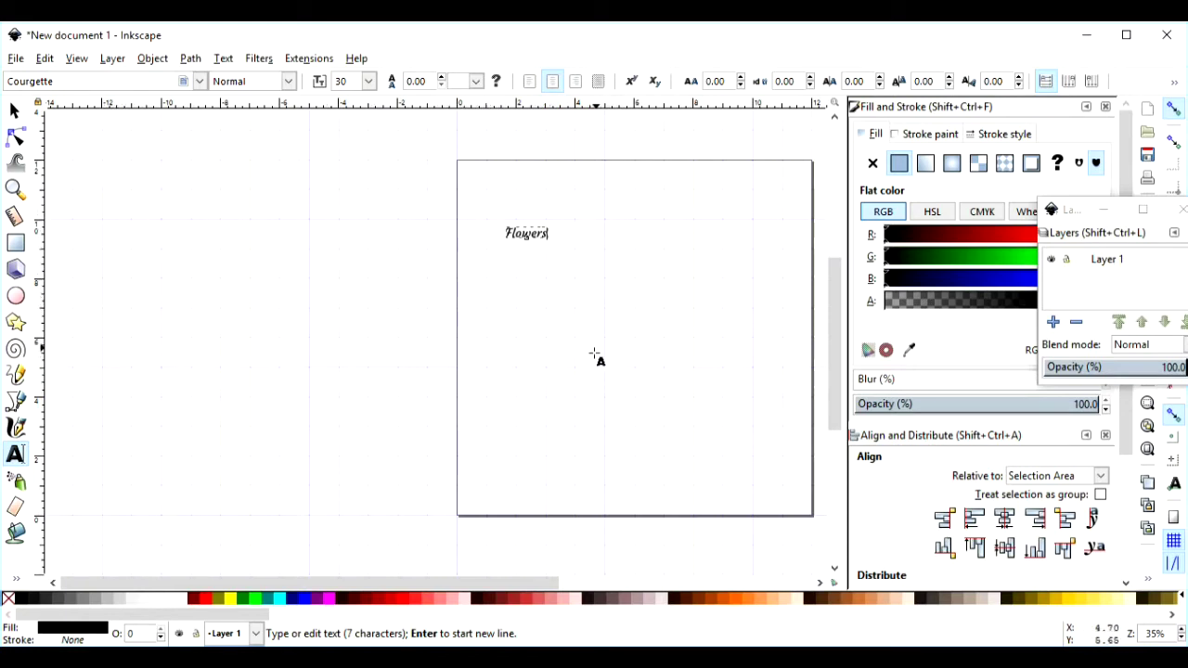
{"action": "left_click", "coordinate": [14, 111]}
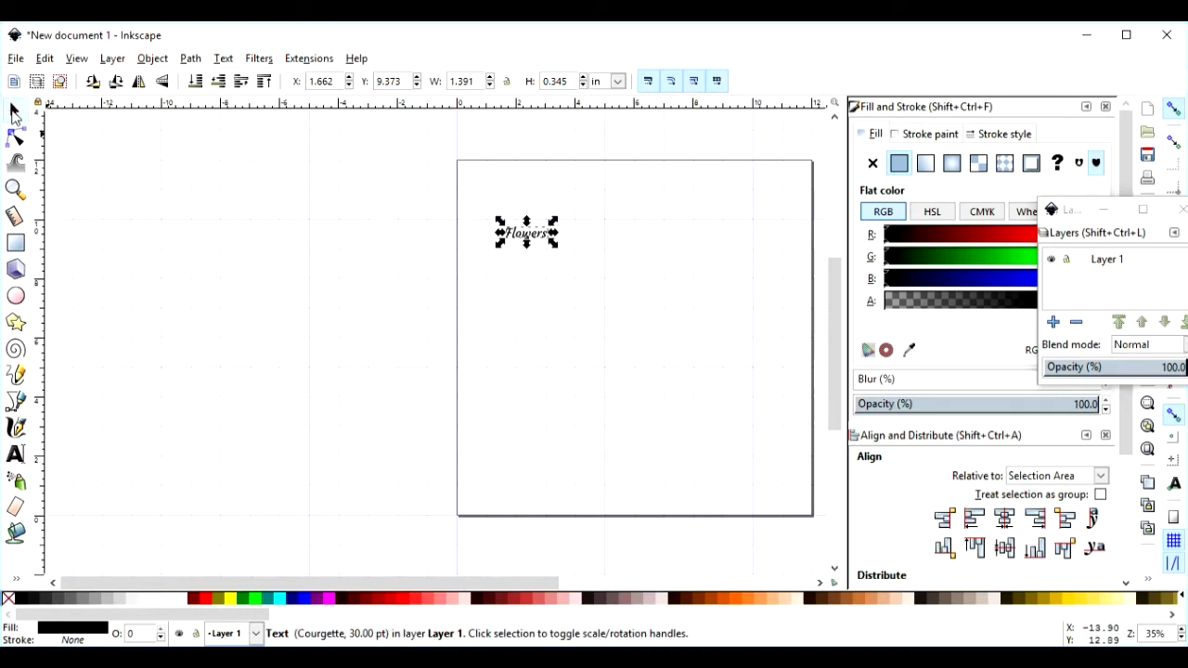
Step: Duplicate the Flowers text and move the copy to the right
{"action": "right_click", "coordinate": [531, 237]}
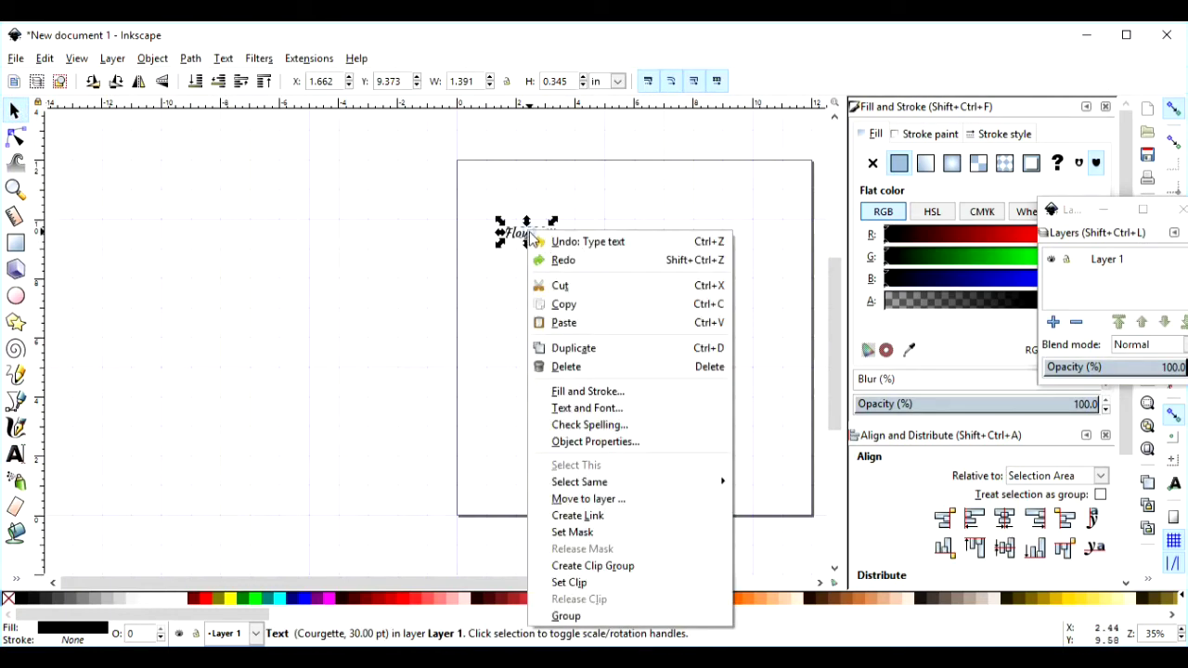
{"action": "left_click", "coordinate": [564, 348]}
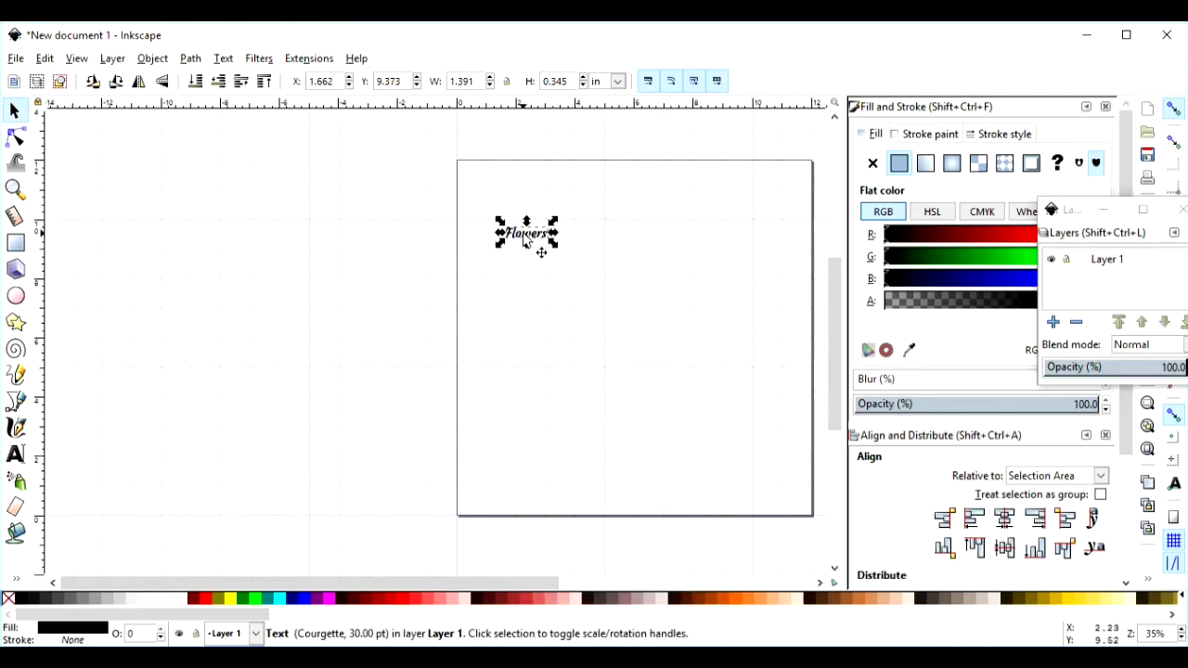
{"action": "left_click_drag", "start_coordinate": [524, 242], "coordinate": [650, 247]}
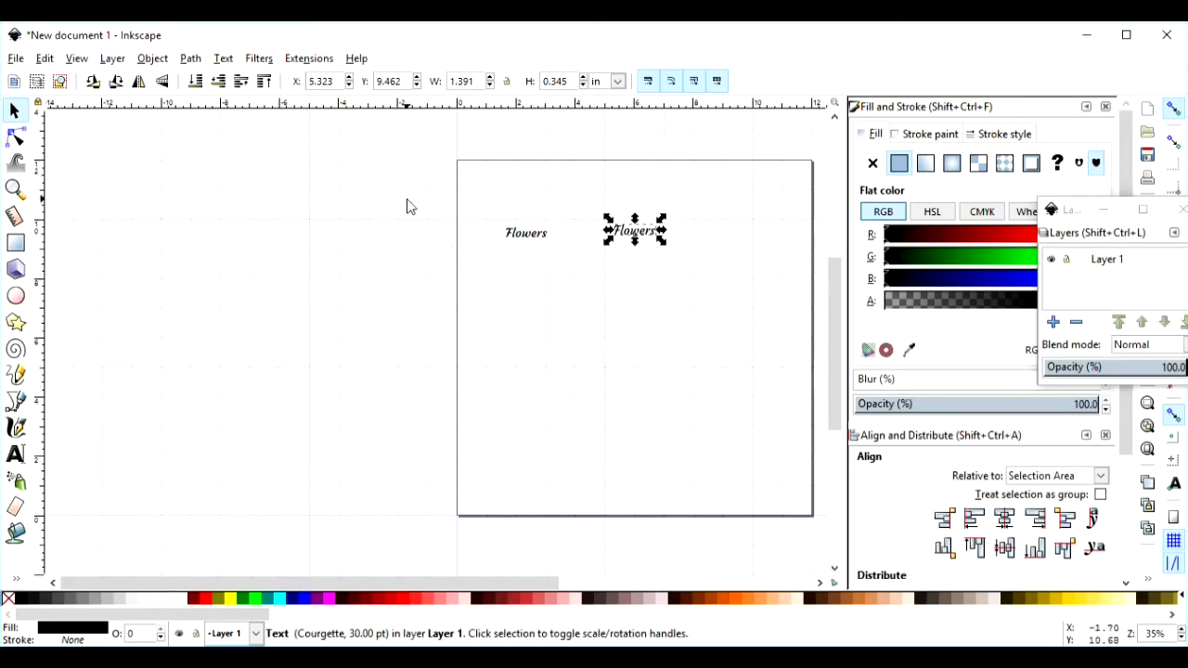
{"action": "left_click", "coordinate": [520, 243]}
Step: Apply Path > Outset twice to the original Flowers text to make a thick shape
{"action": "left_click", "coordinate": [525, 238]}
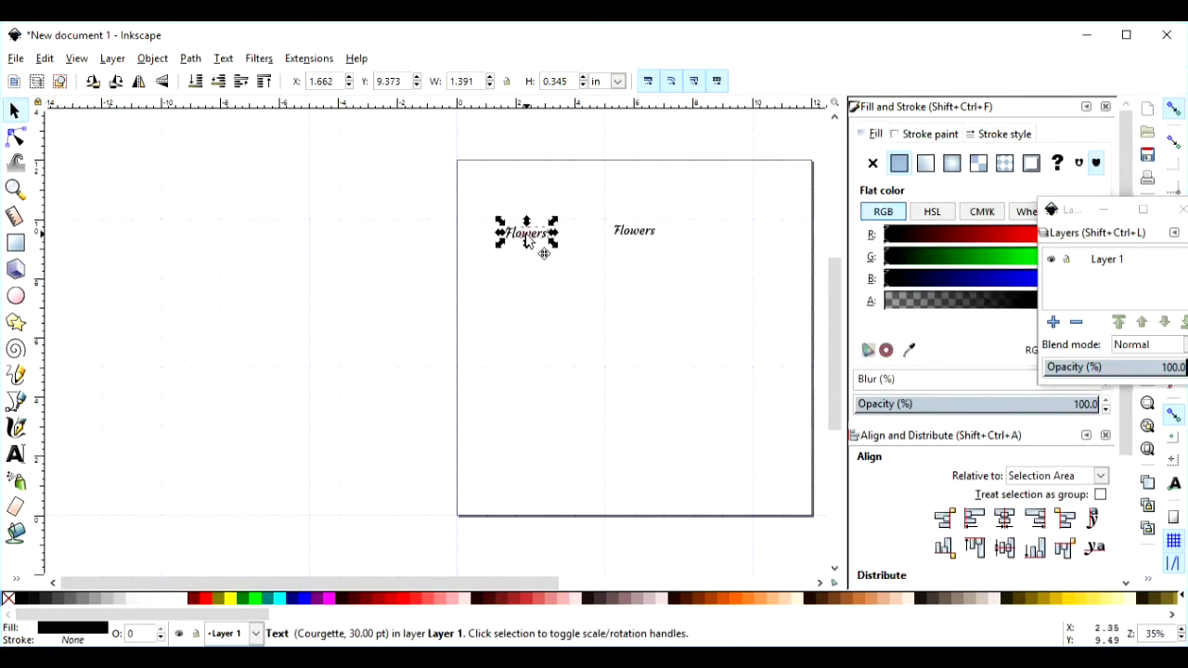
{"action": "left_click", "coordinate": [192, 59]}
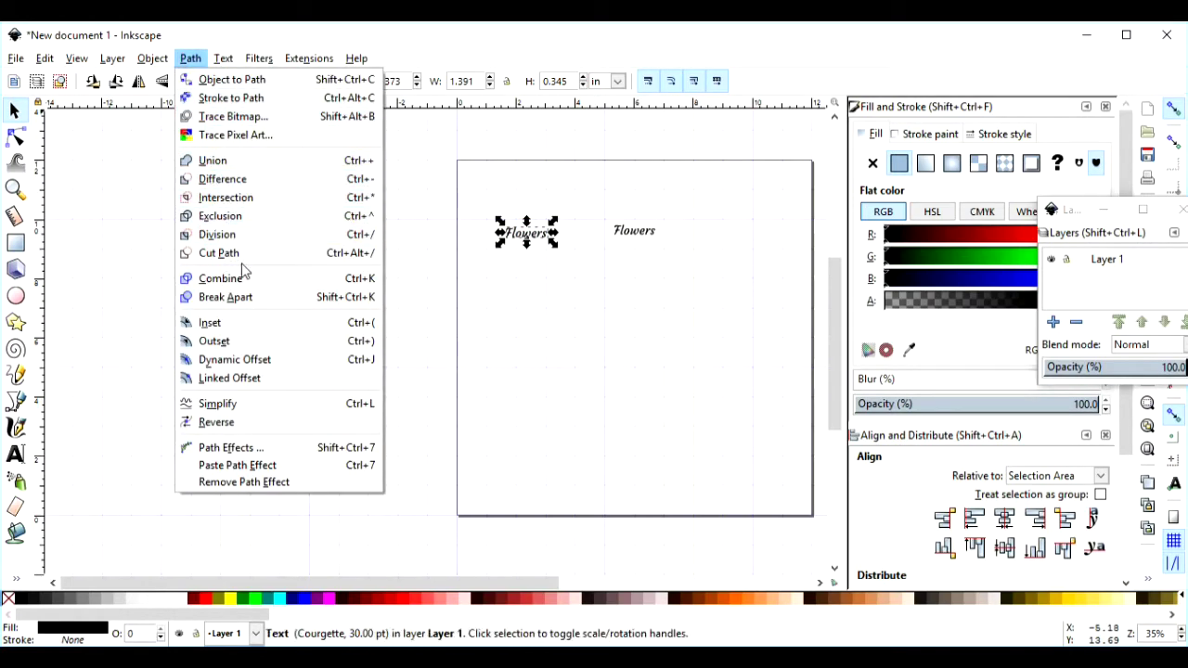
{"action": "left_click", "coordinate": [238, 343]}
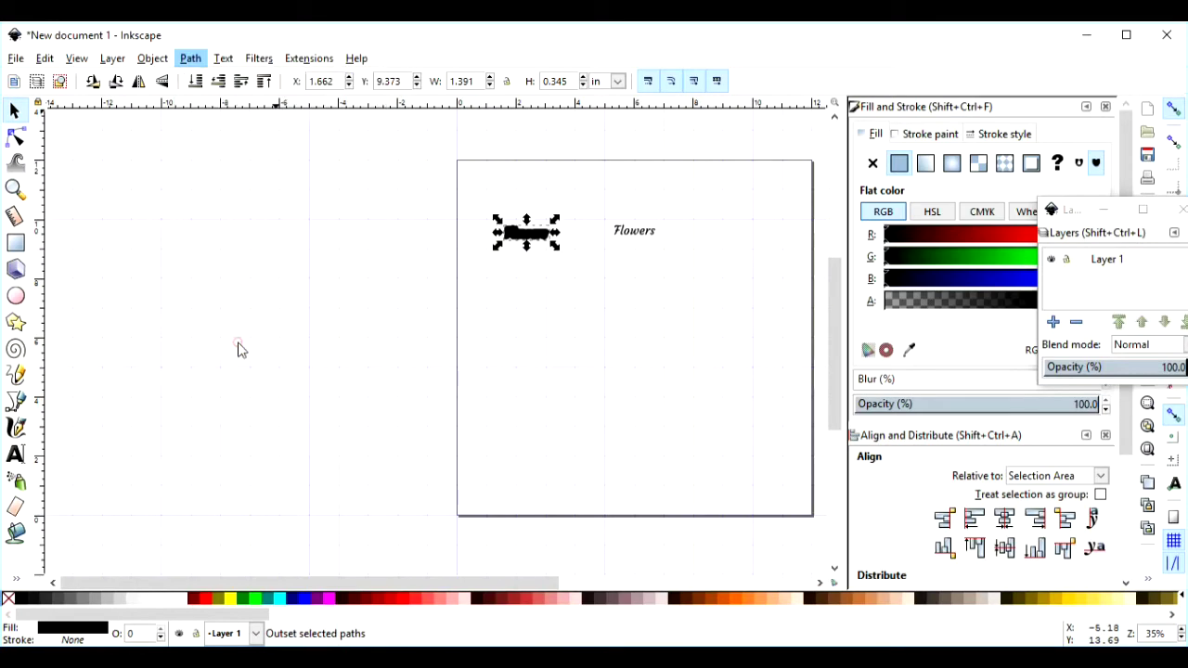
{"action": "left_click", "coordinate": [191, 59]}
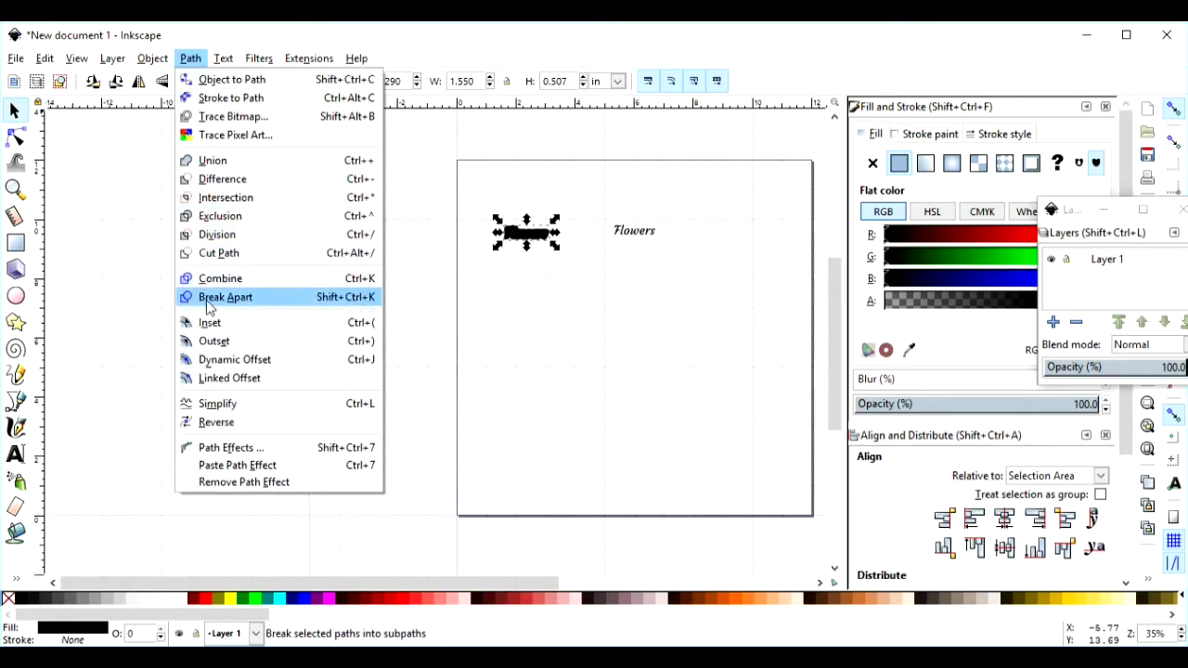
{"action": "left_click", "coordinate": [210, 342]}
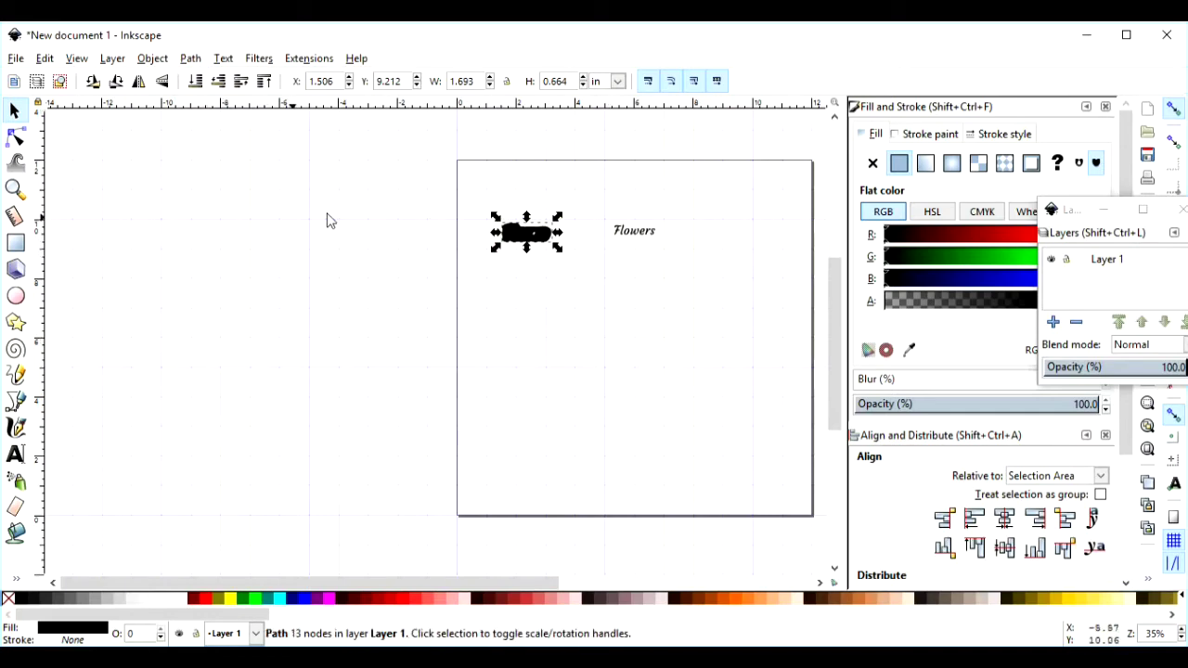
{"action": "left_click", "coordinate": [15, 190]}
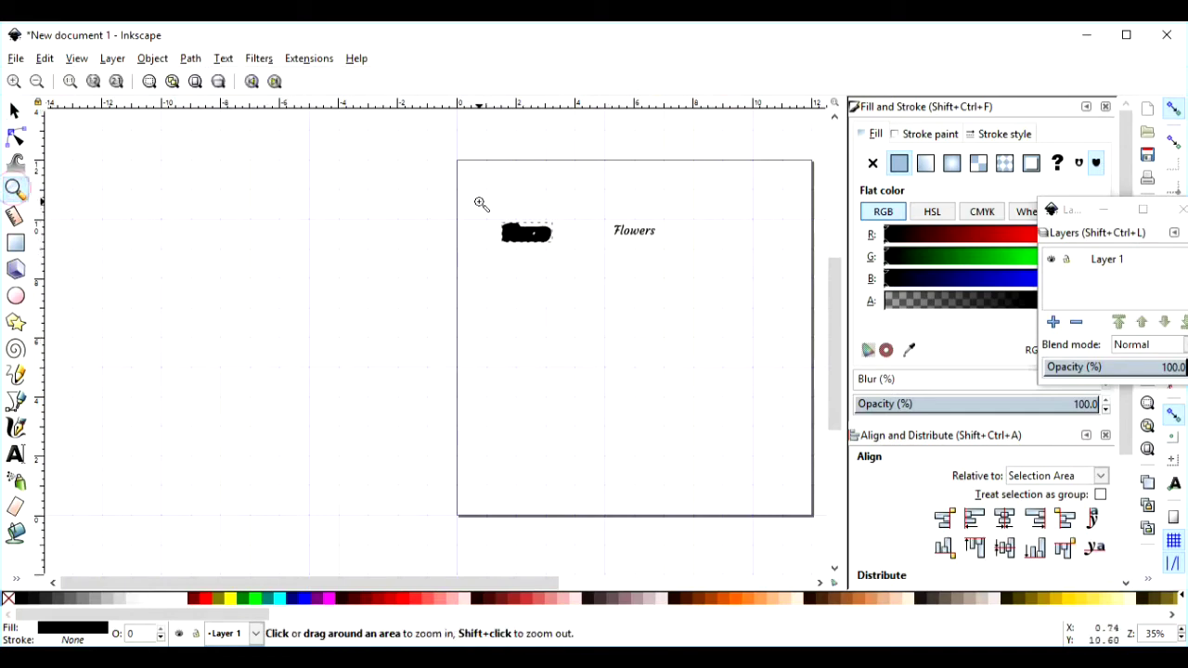
Step: Zoom in and draw an ellipse covering the white hole in the black shape
{"action": "left_click_drag", "start_coordinate": [477, 200], "coordinate": [581, 267]}
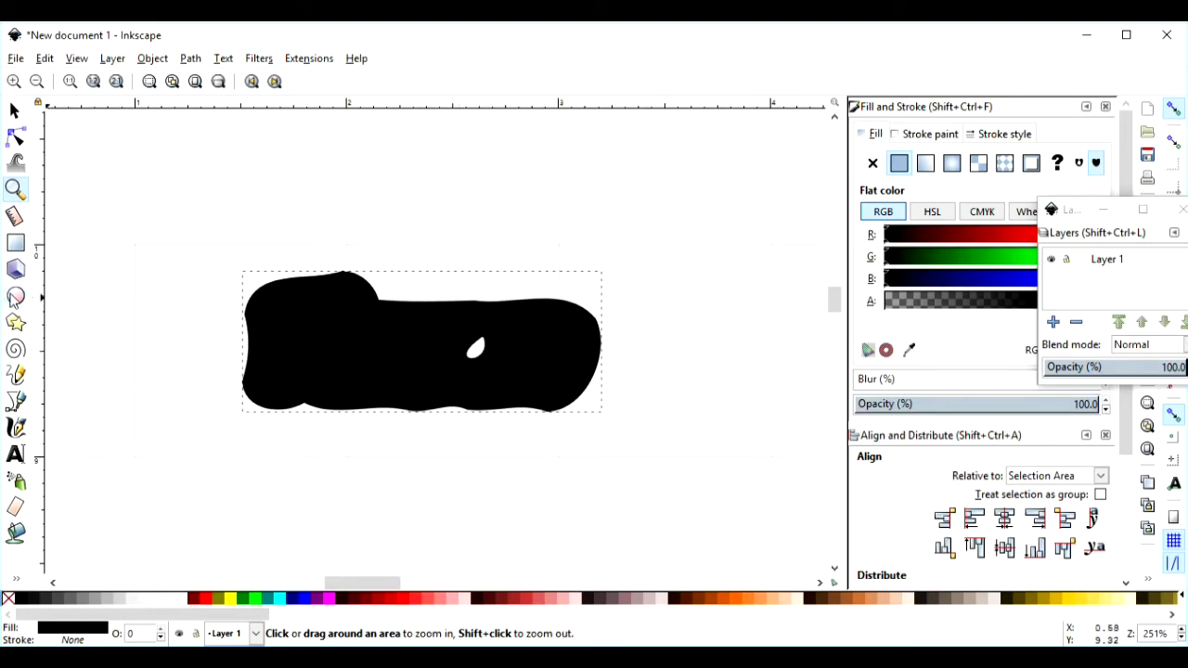
{"action": "left_click", "coordinate": [16, 297]}
{"action": "left_click_drag", "start_coordinate": [451, 322], "coordinate": [550, 381]}
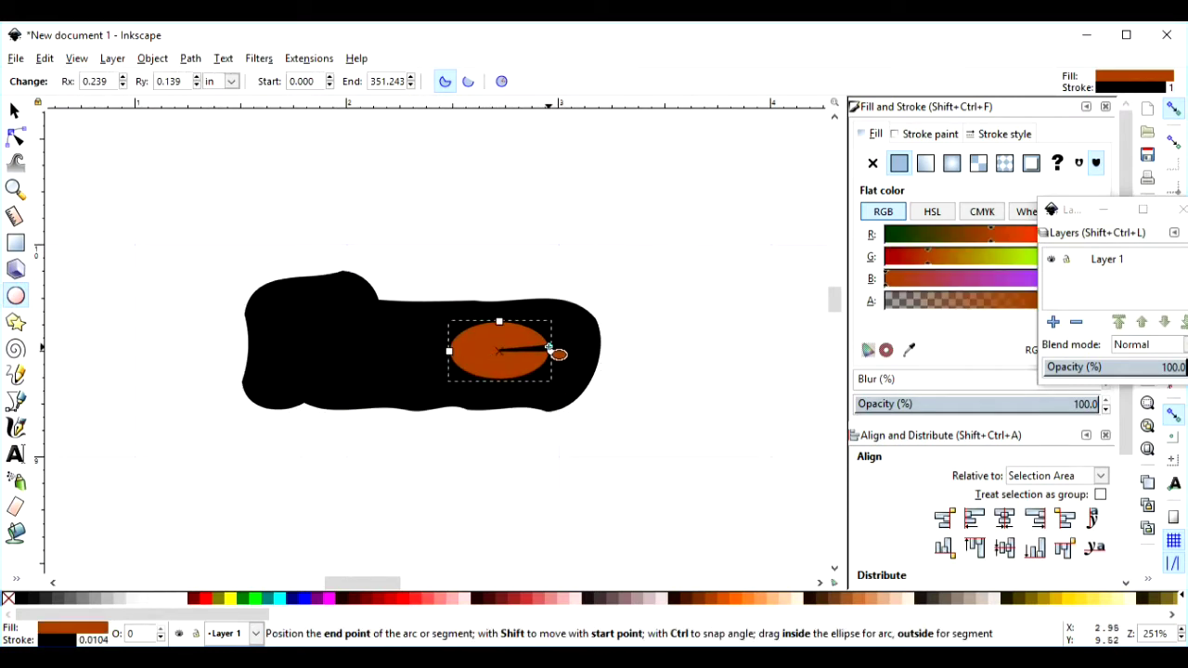
{"action": "mouse_move", "coordinate": [549, 351]}
{"action": "left_mouse_down"}
{"action": "mouse_move", "coordinate": [446, 355]}
{"action": "mouse_move", "coordinate": [456, 390]}
{"action": "mouse_move", "coordinate": [499, 306]}
{"action": "mouse_move", "coordinate": [538, 384]}
{"action": "mouse_move", "coordinate": [551, 342]}
{"action": "left_mouse_up"}
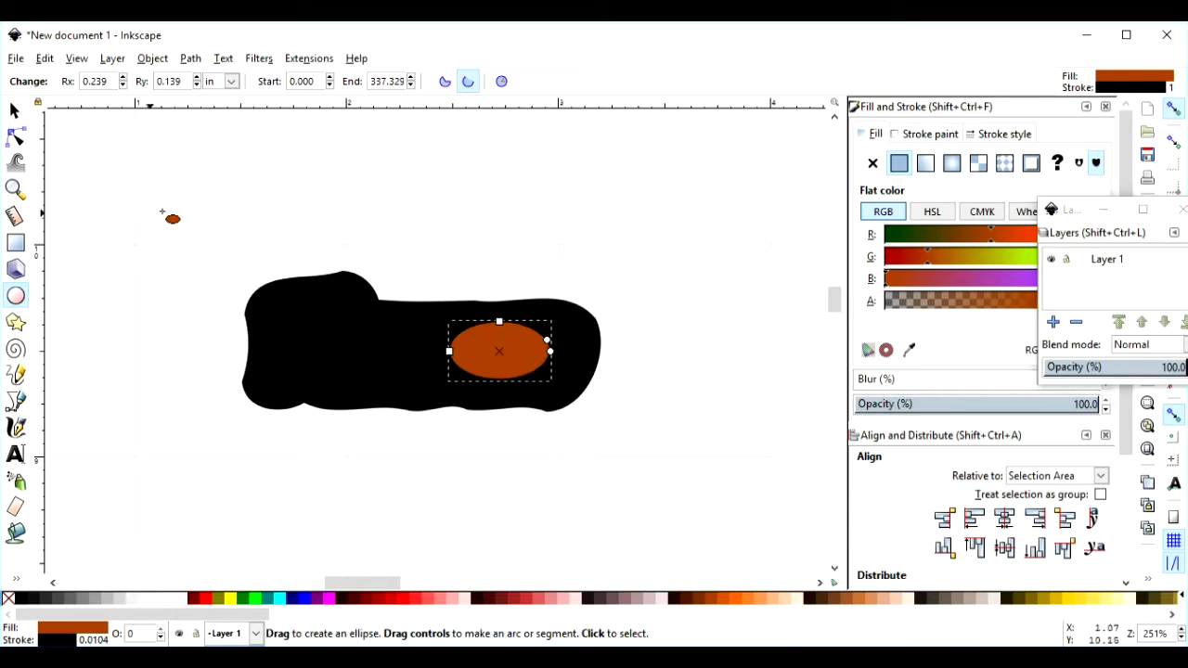
Step: Union the ellipse with the black shape into one solid path
{"action": "left_click", "coordinate": [16, 111]}
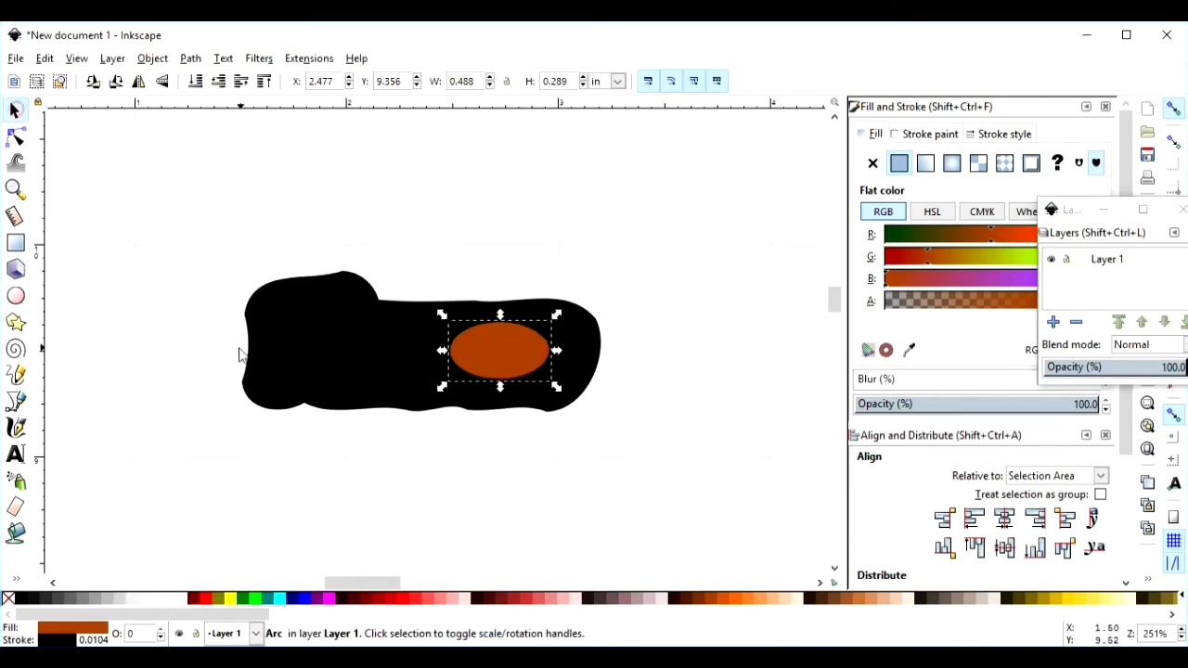
{"action": "left_click_drag", "start_coordinate": [209, 247], "coordinate": [649, 466]}
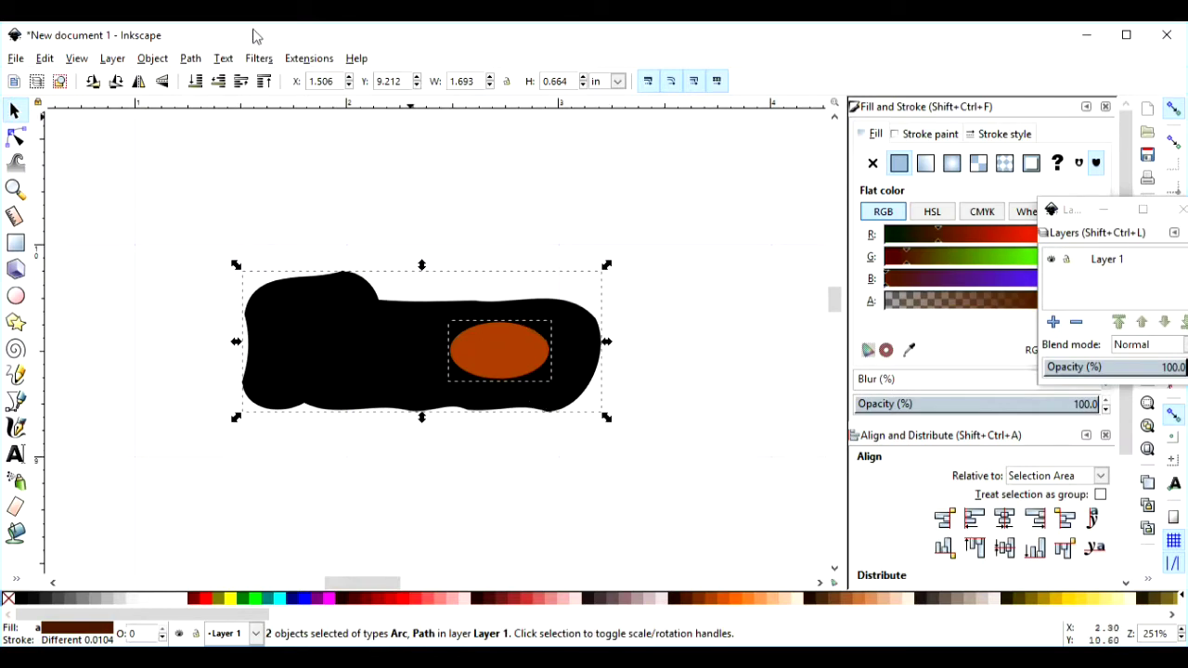
{"action": "left_click", "coordinate": [190, 58]}
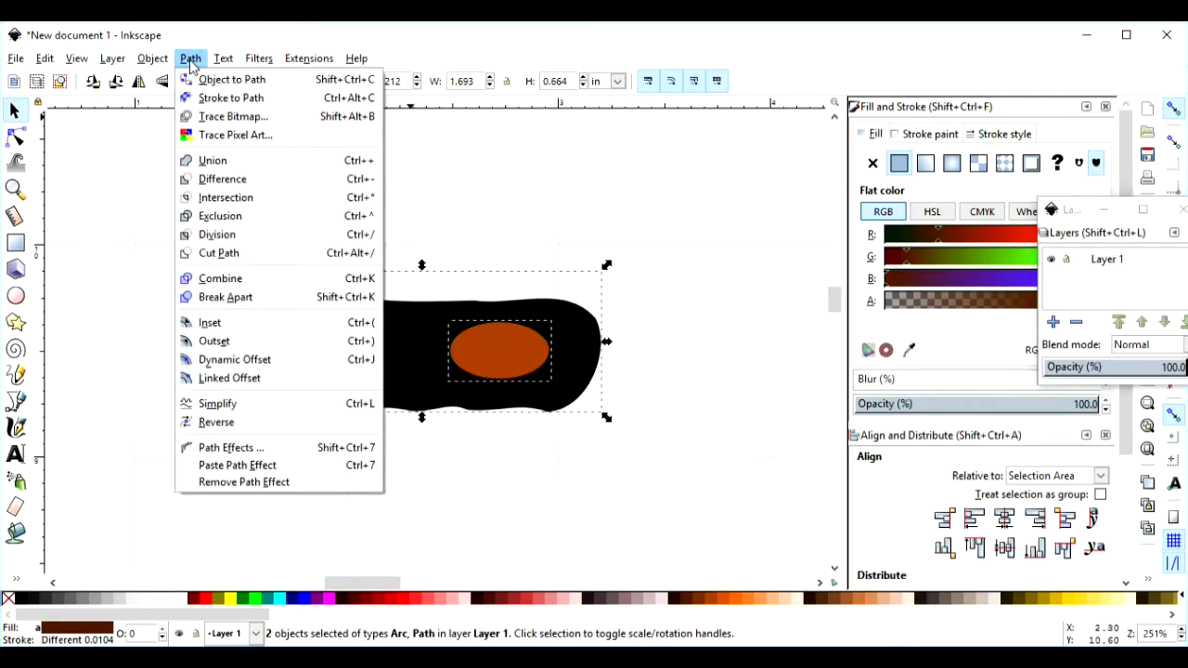
{"action": "left_click", "coordinate": [212, 160]}
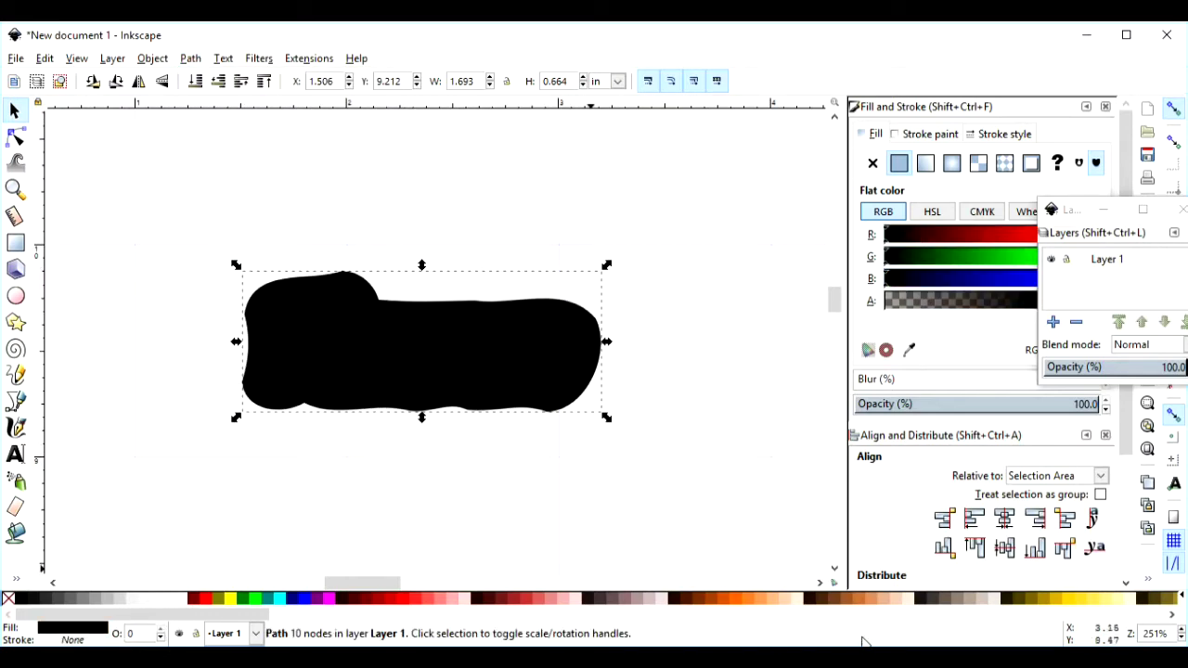
Step: Colour the duplicate Flowers text yellow and place it below the black silhouette
{"action": "left_click", "coordinate": [820, 582]}
{"action": "left_click", "coordinate": [819, 582]}
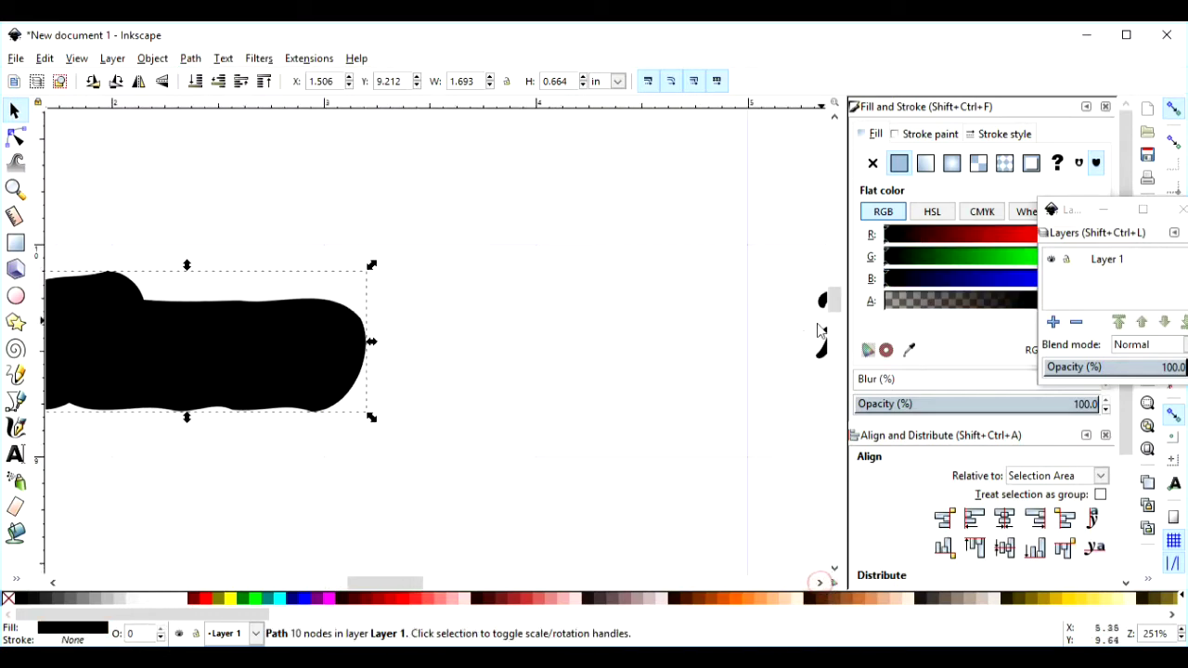
{"action": "left_click_drag", "start_coordinate": [826, 311], "coordinate": [534, 399]}
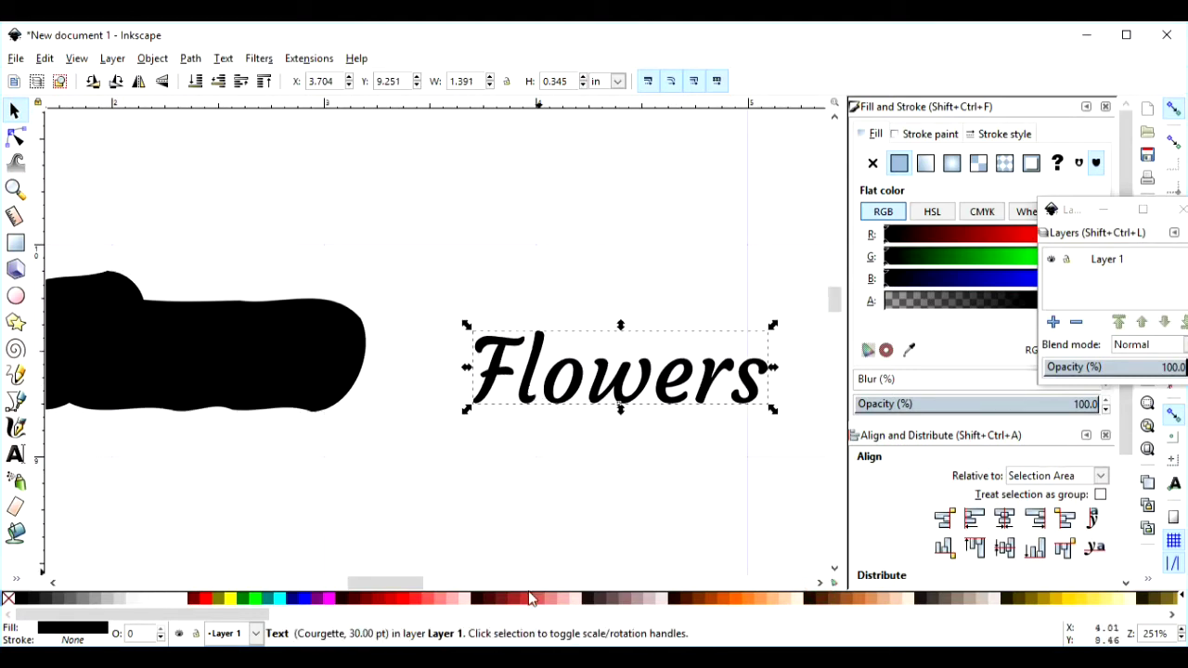
{"action": "left_click", "coordinate": [229, 598]}
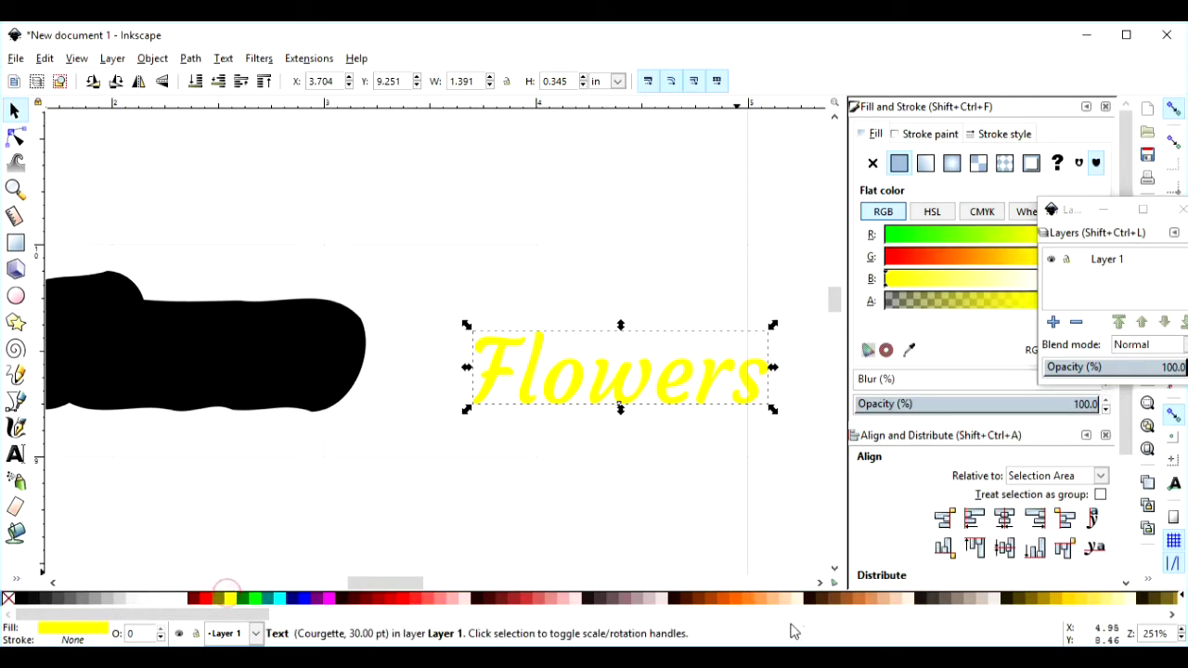
{"action": "left_click_drag", "start_coordinate": [388, 583], "coordinate": [377, 583]}
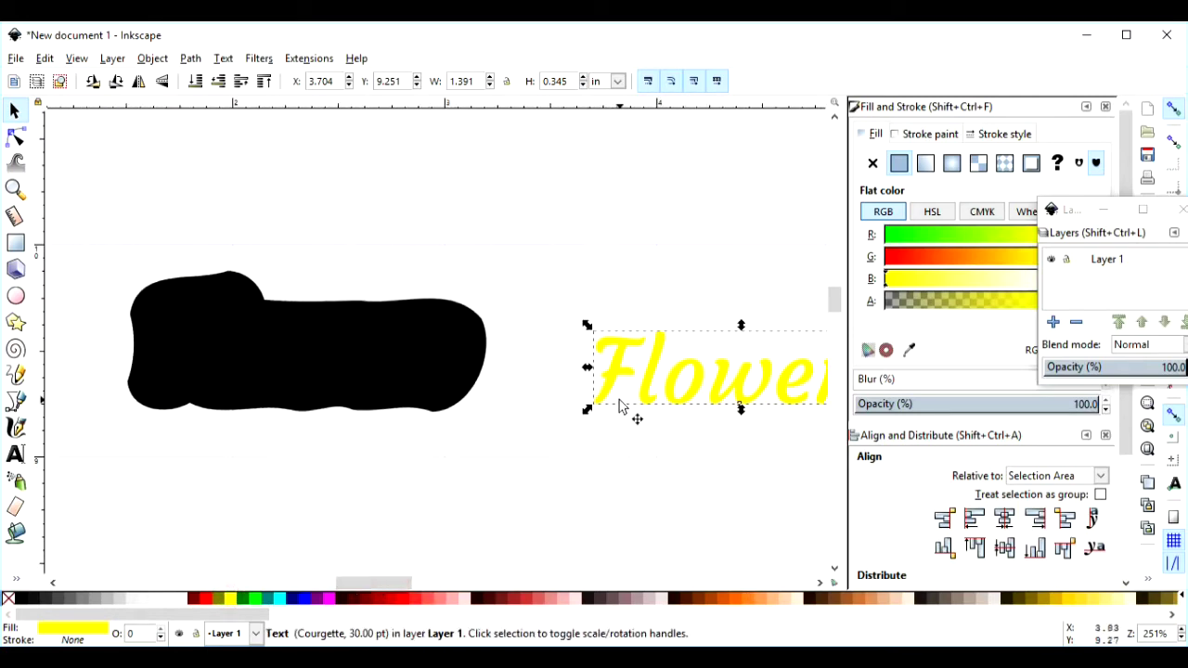
{"action": "left_click_drag", "start_coordinate": [644, 397], "coordinate": [206, 373]}
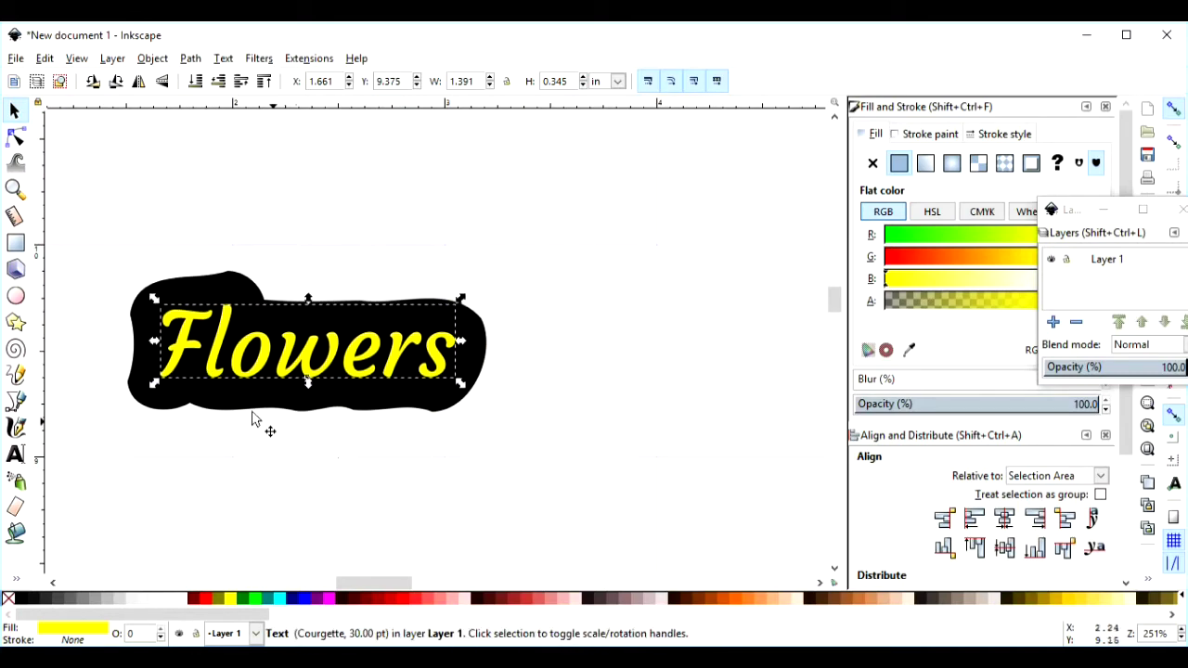
{"action": "left_click", "coordinate": [517, 478]}
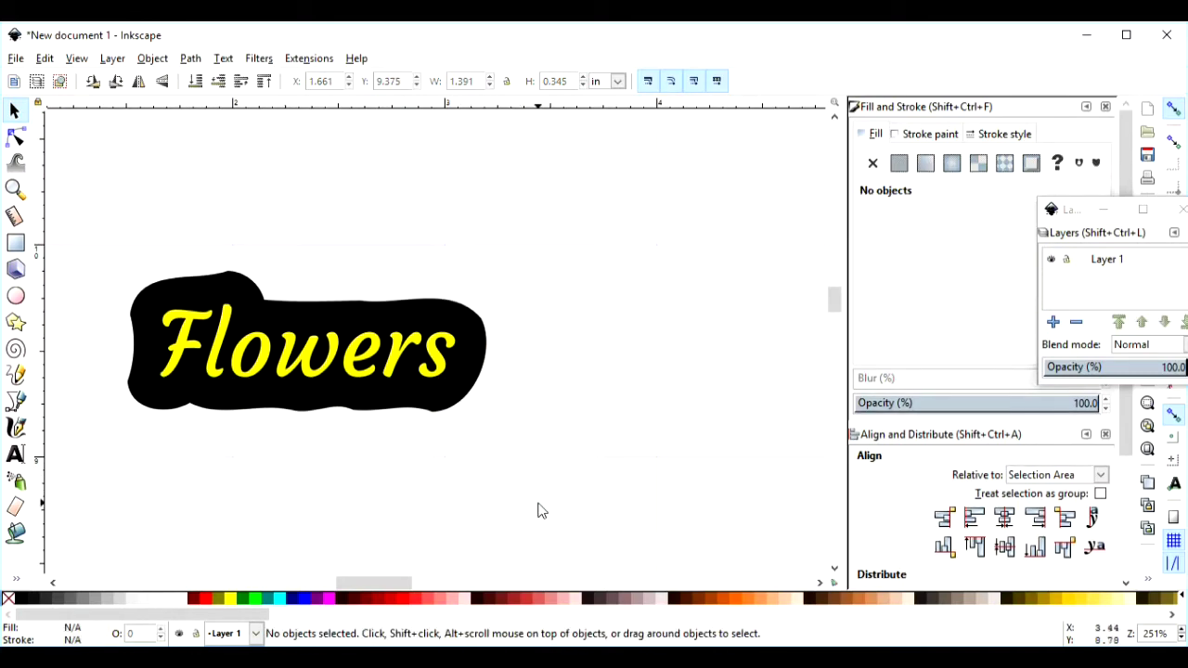
{"action": "mouse_move", "coordinate": [310, 368]}
{"action": "left_mouse_down"}
{"action": "mouse_move", "coordinate": [305, 504]}
{"action": "mouse_move", "coordinate": [293, 502]}
{"action": "left_mouse_up"}
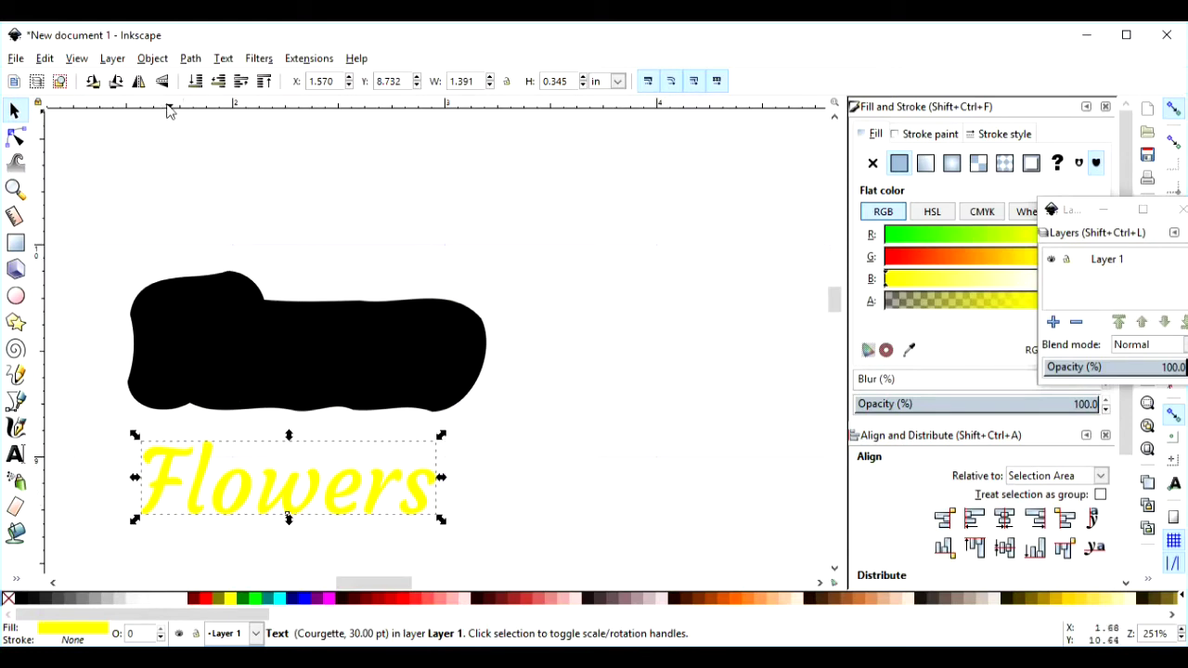
Step: Union the yellow Flowers lettering into a single path
{"action": "left_click", "coordinate": [191, 59]}
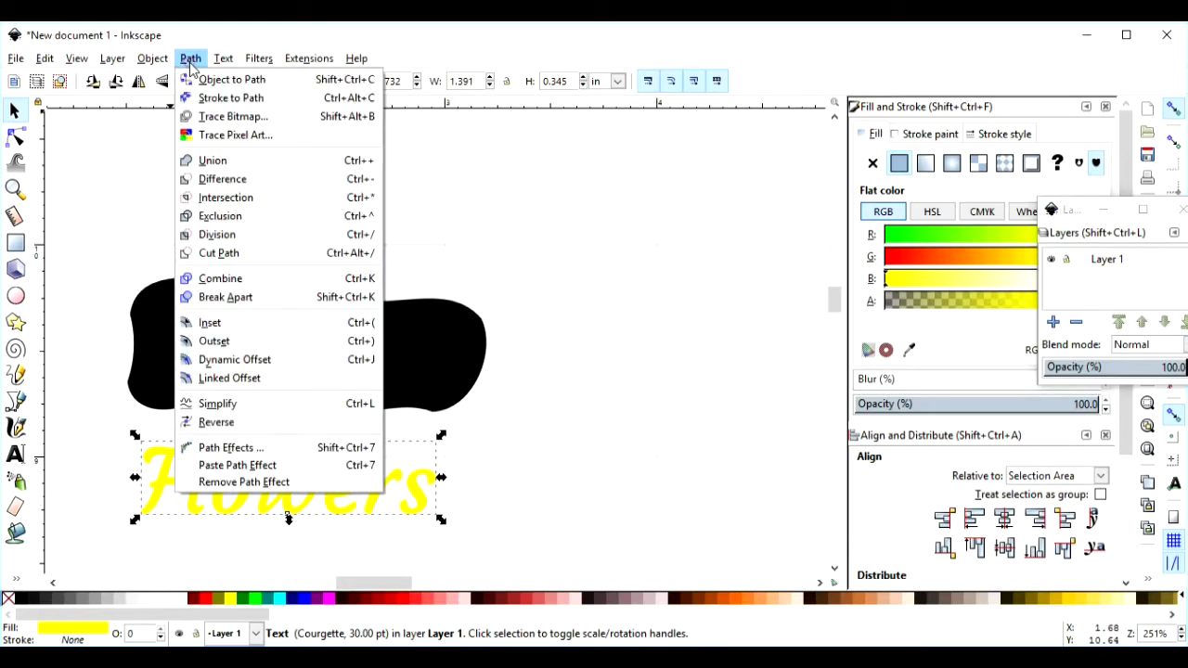
{"action": "left_click", "coordinate": [199, 164]}
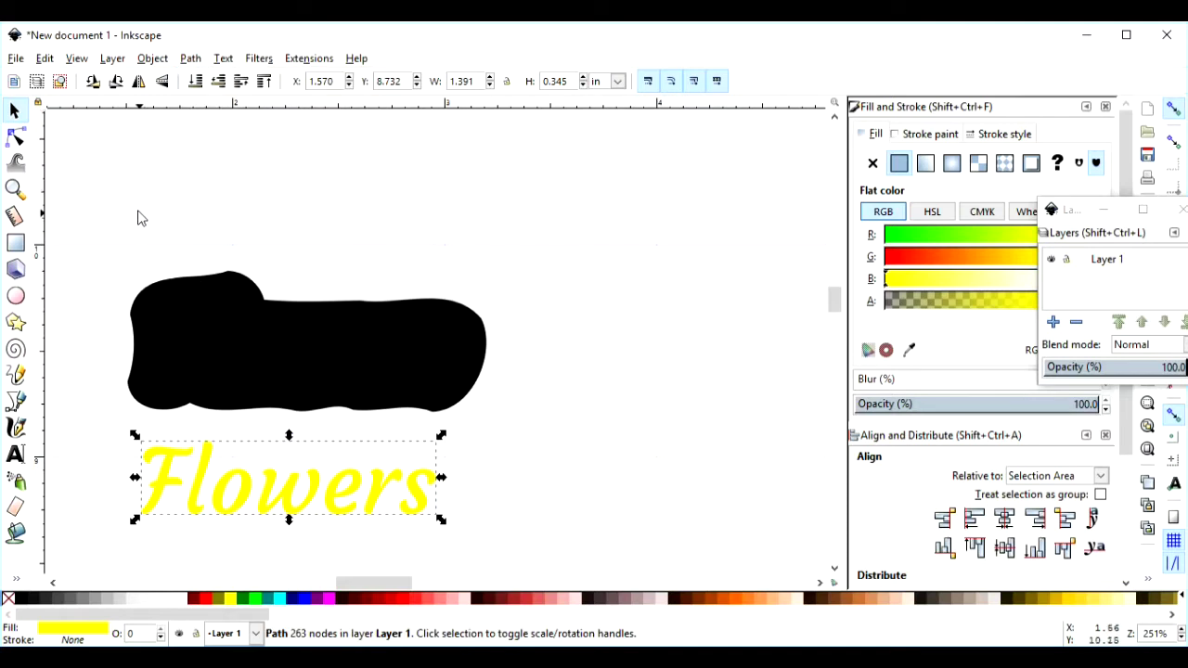
{"action": "left_click", "coordinate": [16, 59]}
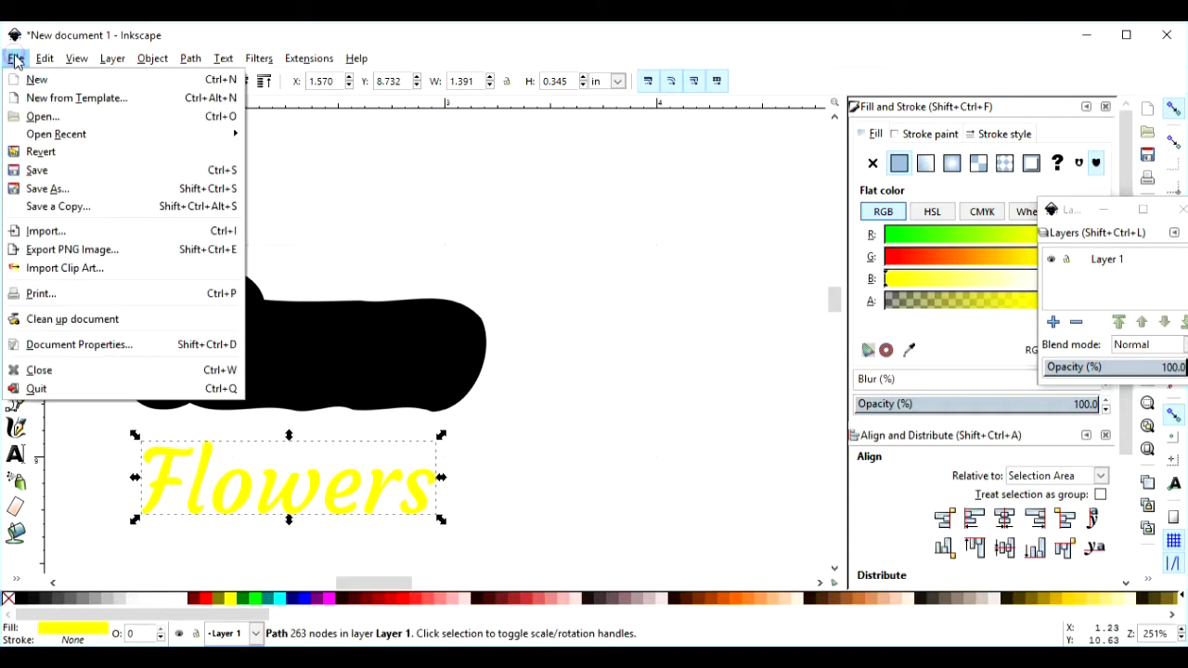
Step: Save the drawing as Plain SVG named 'Flowers with shadow.svg' in the SVG folder
{"action": "left_click", "coordinate": [39, 189]}
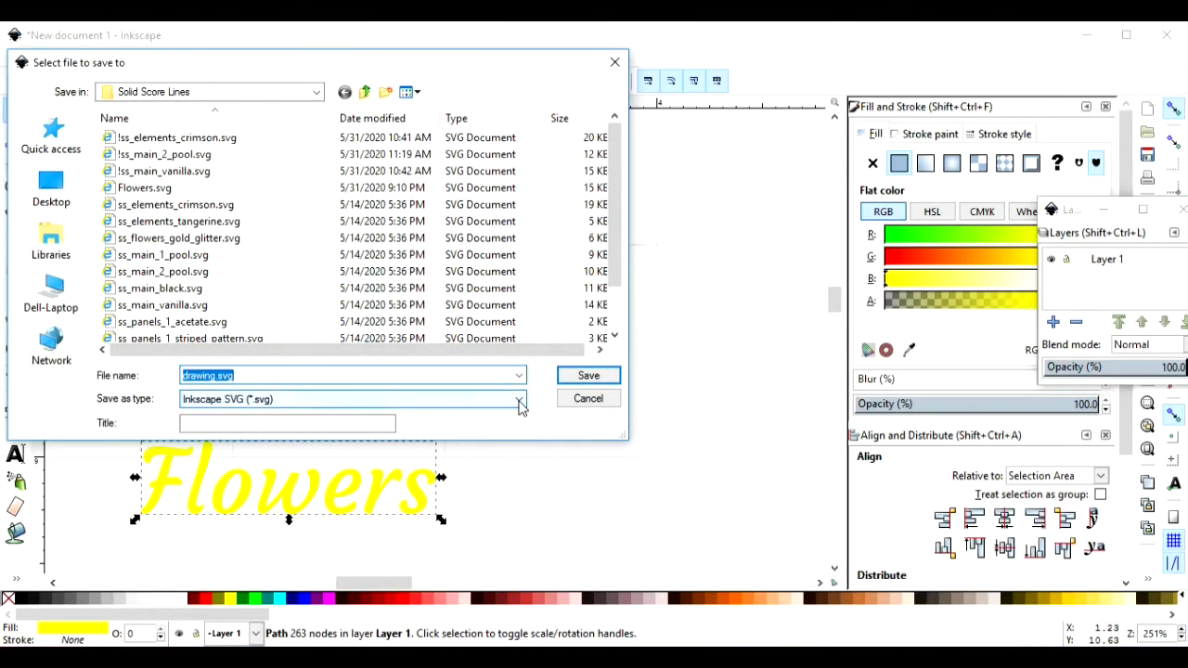
{"action": "left_click", "coordinate": [519, 401]}
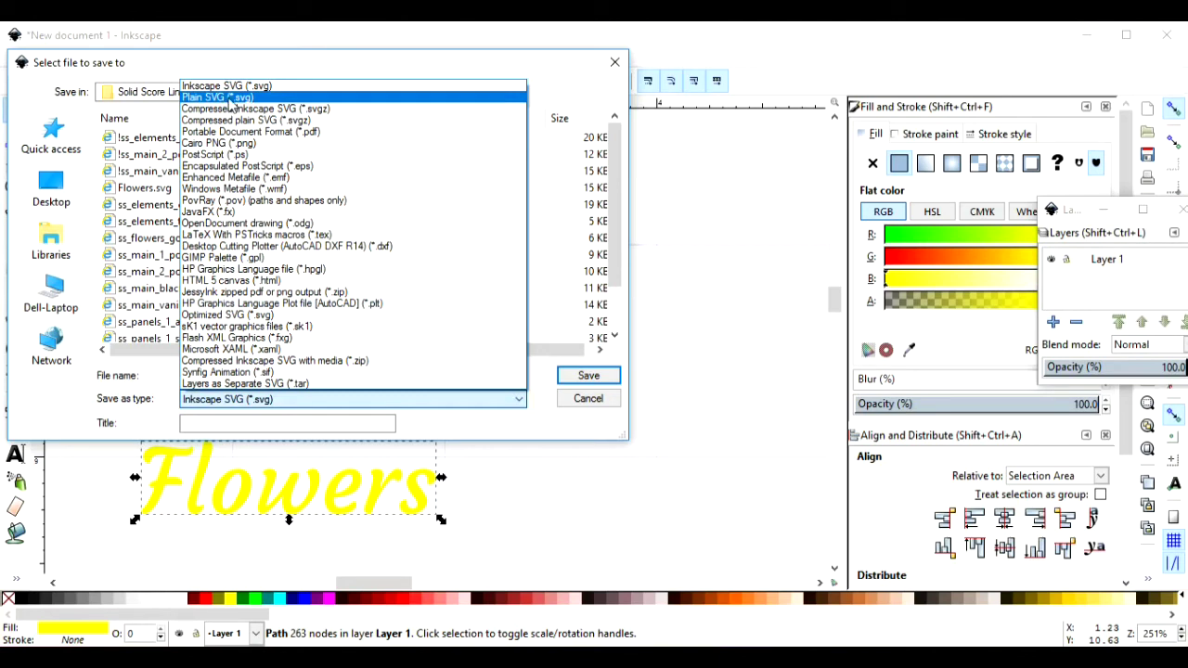
{"action": "left_click", "coordinate": [232, 98]}
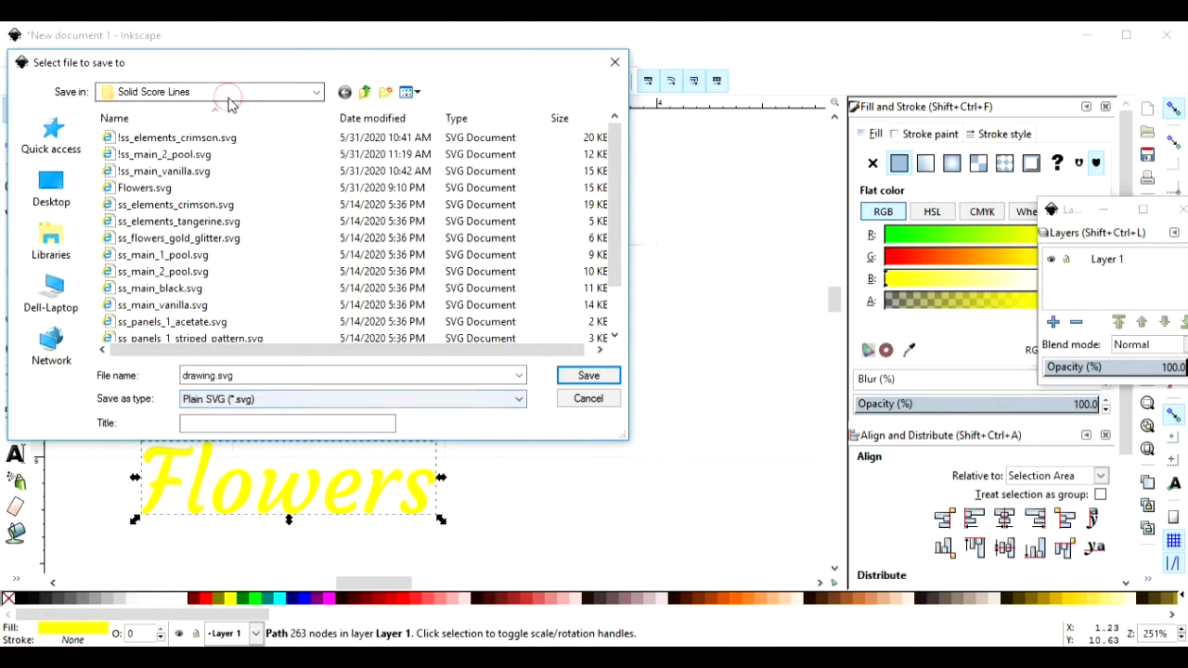
{"action": "left_click", "coordinate": [364, 92]}
{"action": "left_click", "coordinate": [365, 91]}
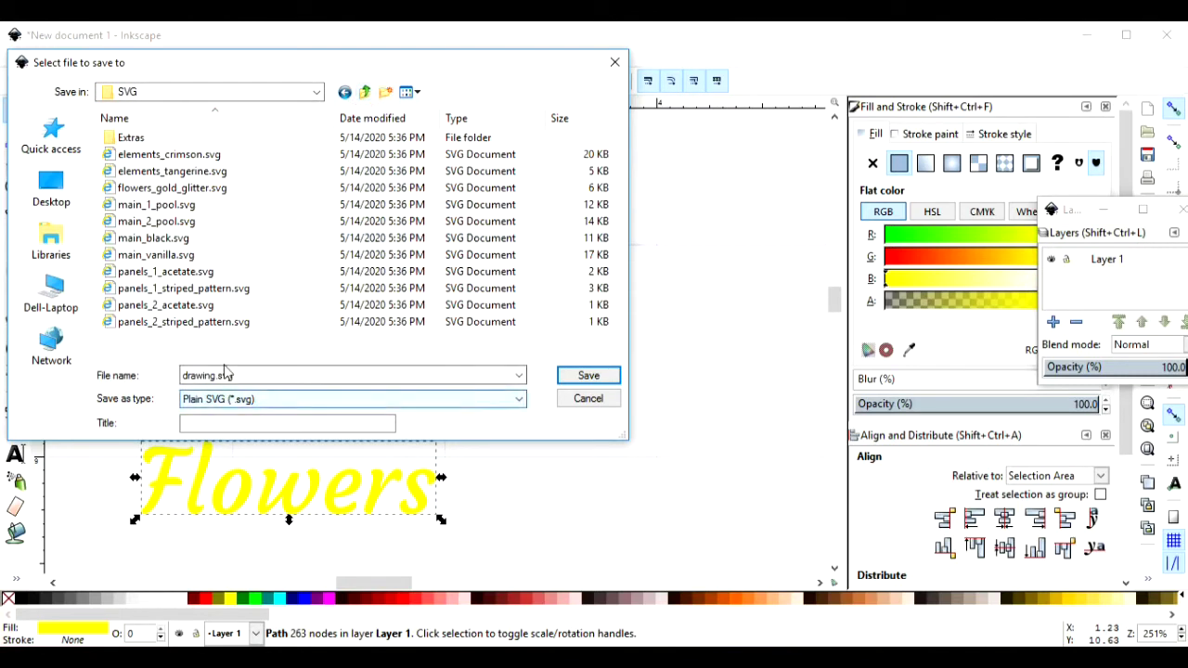
{"action": "left_click", "coordinate": [217, 375]}
{"action": "left_click", "coordinate": [218, 375]}
{"action": "double_click", "coordinate": [217, 374]}
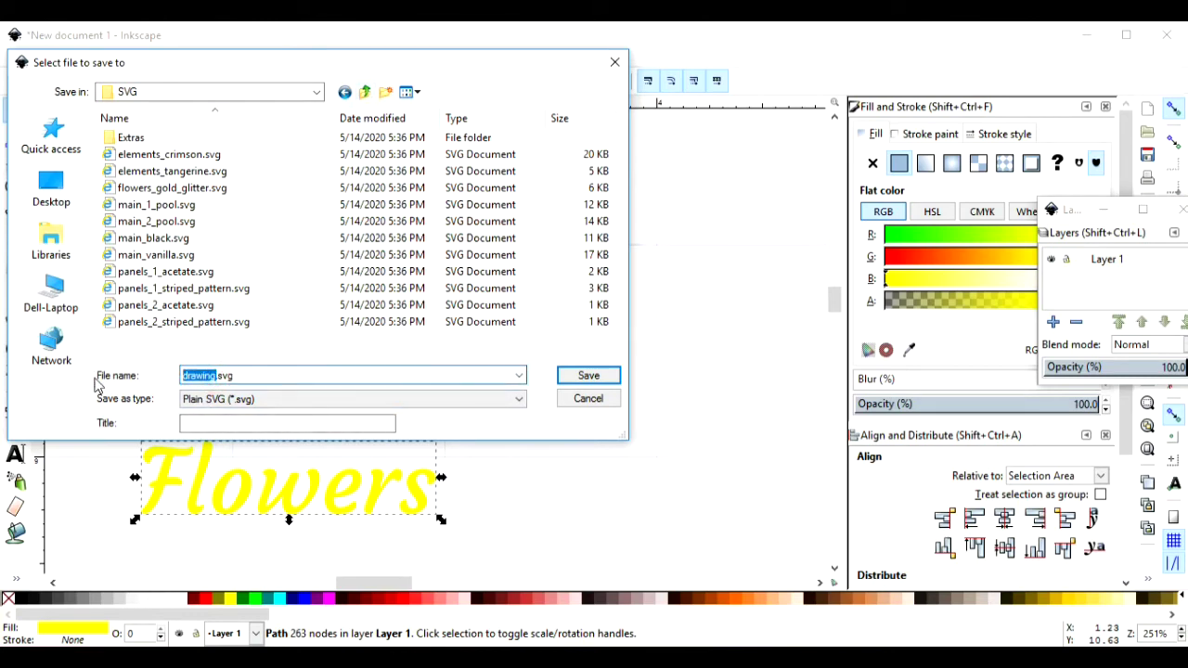
{"action": "type", "text": "Flowers with shadow"}
{"action": "key", "text": "Return"}
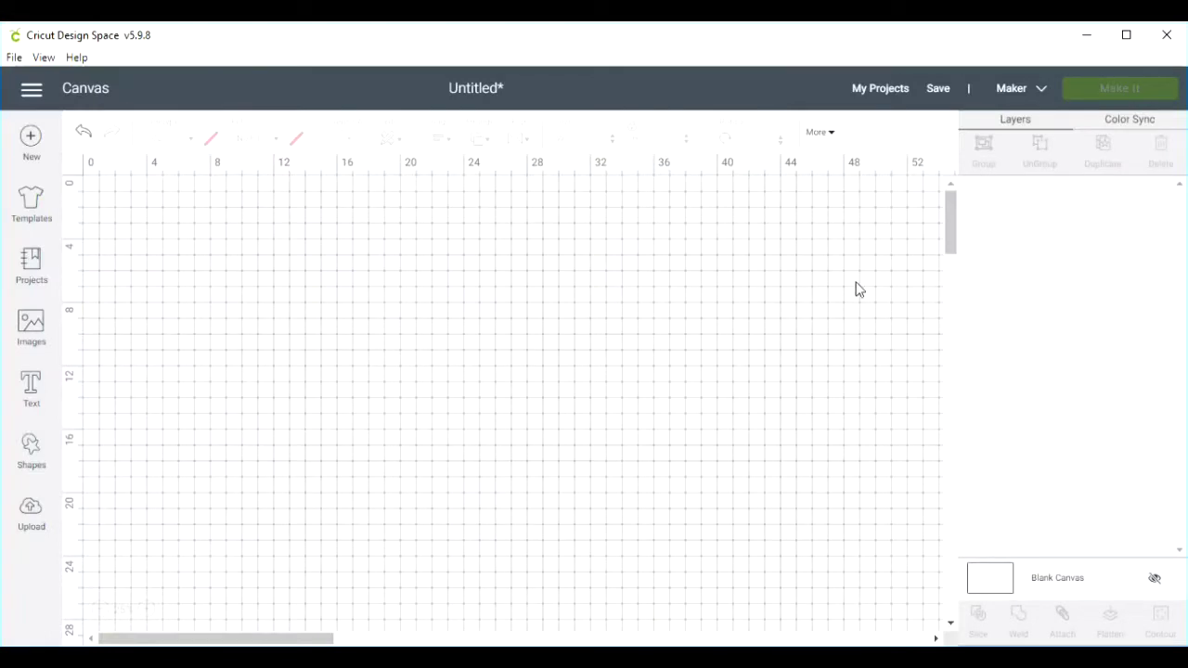
Step: Open the Upload page from the left sidebar
{"action": "left_click", "coordinate": [29, 510]}
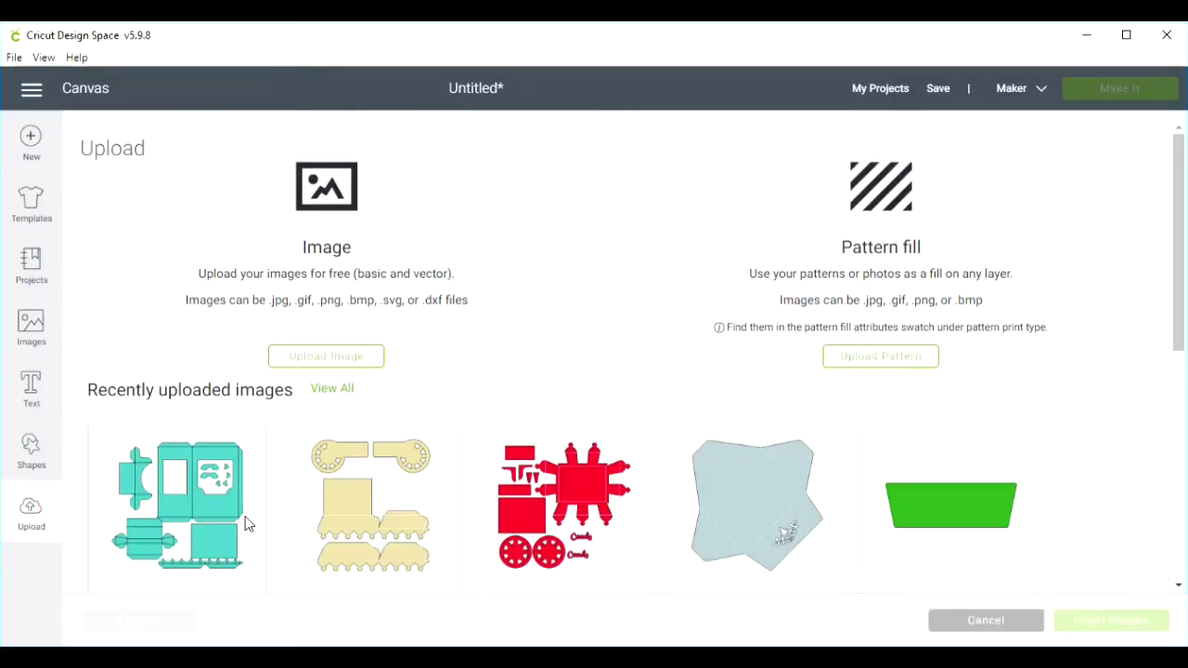
Step: Upload 'Flowers with shadow.svg' from the computer, save it, and insert it onto the canvas
{"action": "left_click", "coordinate": [330, 358]}
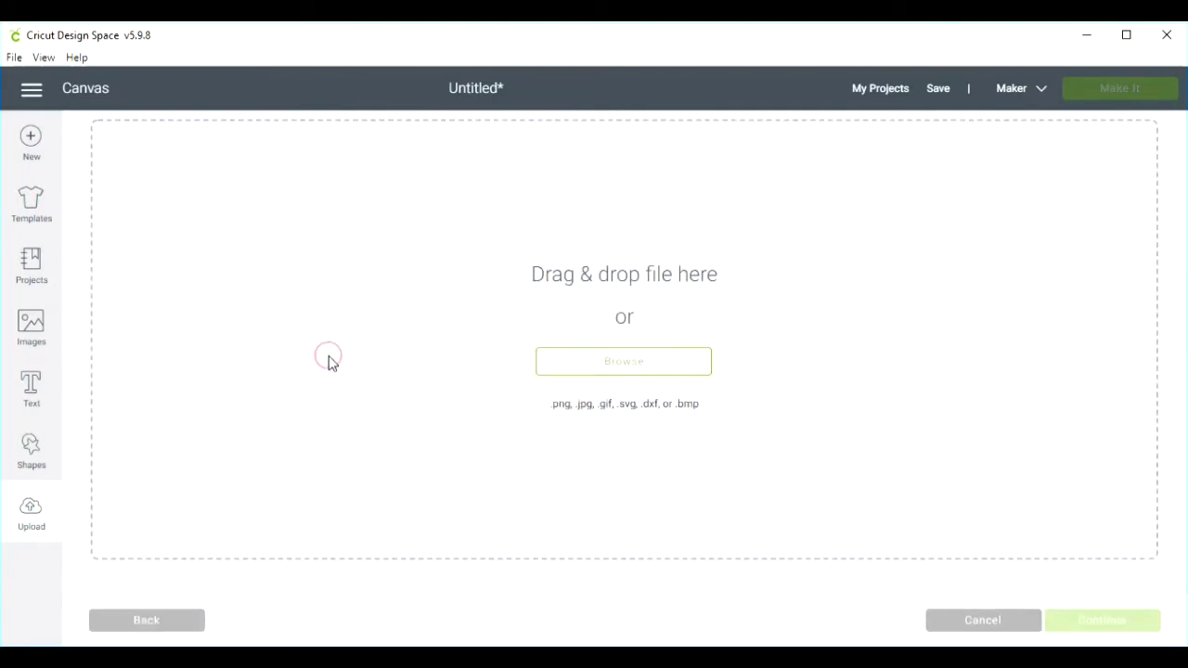
{"action": "left_click", "coordinate": [582, 376]}
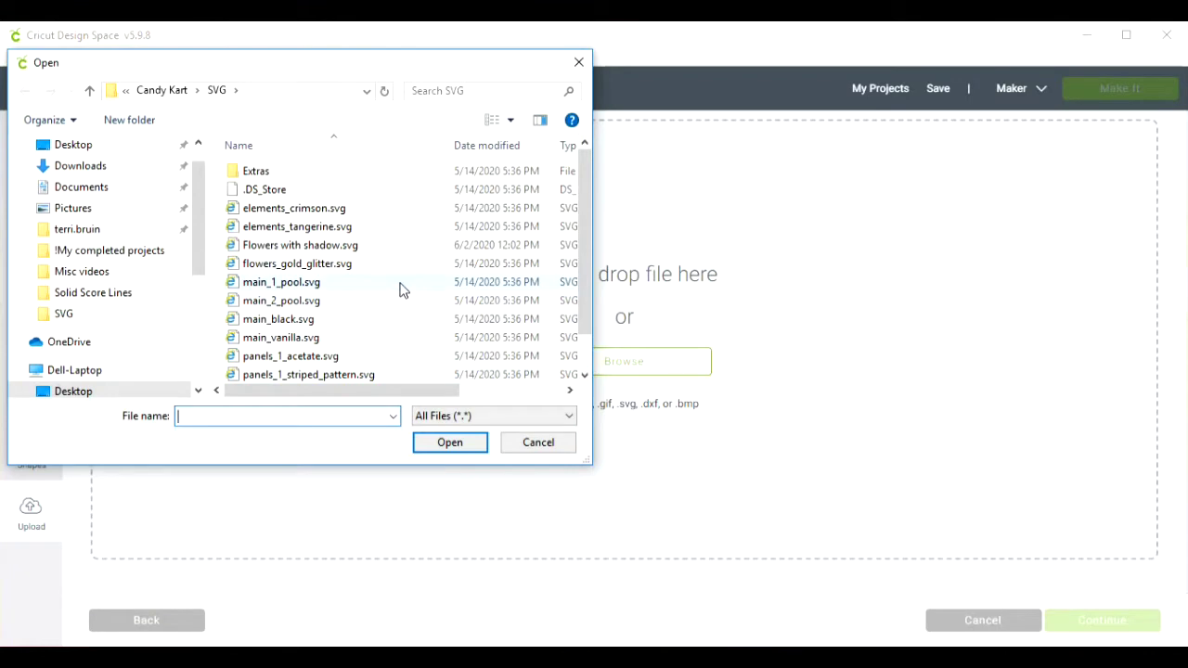
{"action": "left_click", "coordinate": [290, 248]}
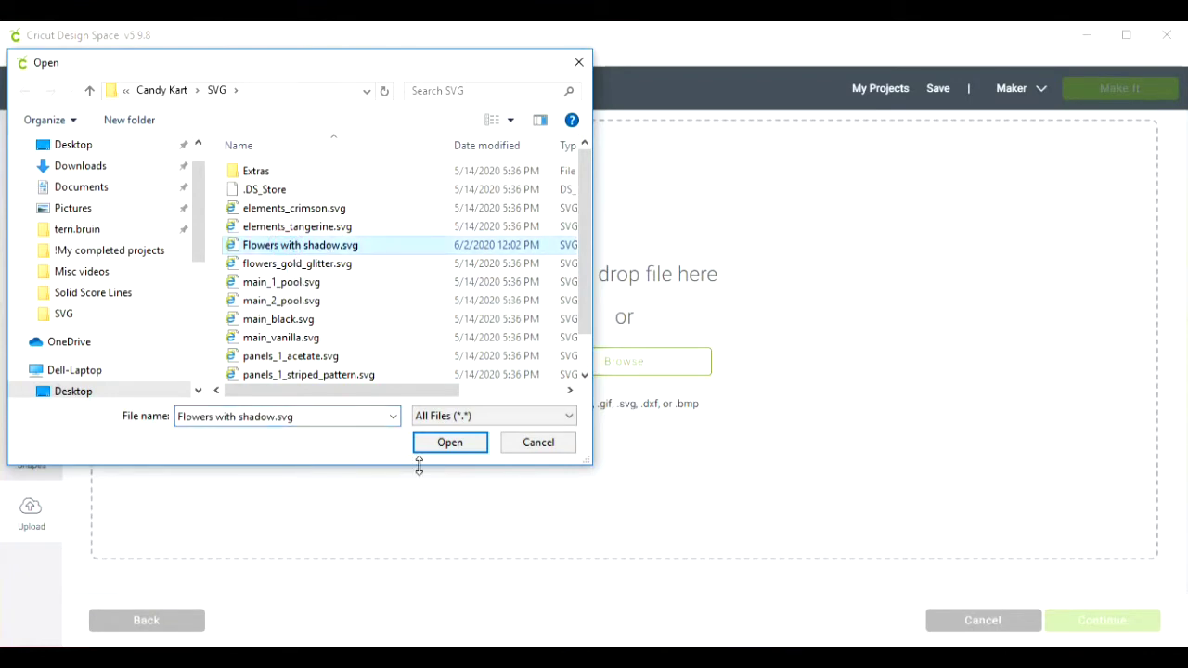
{"action": "left_click", "coordinate": [449, 444]}
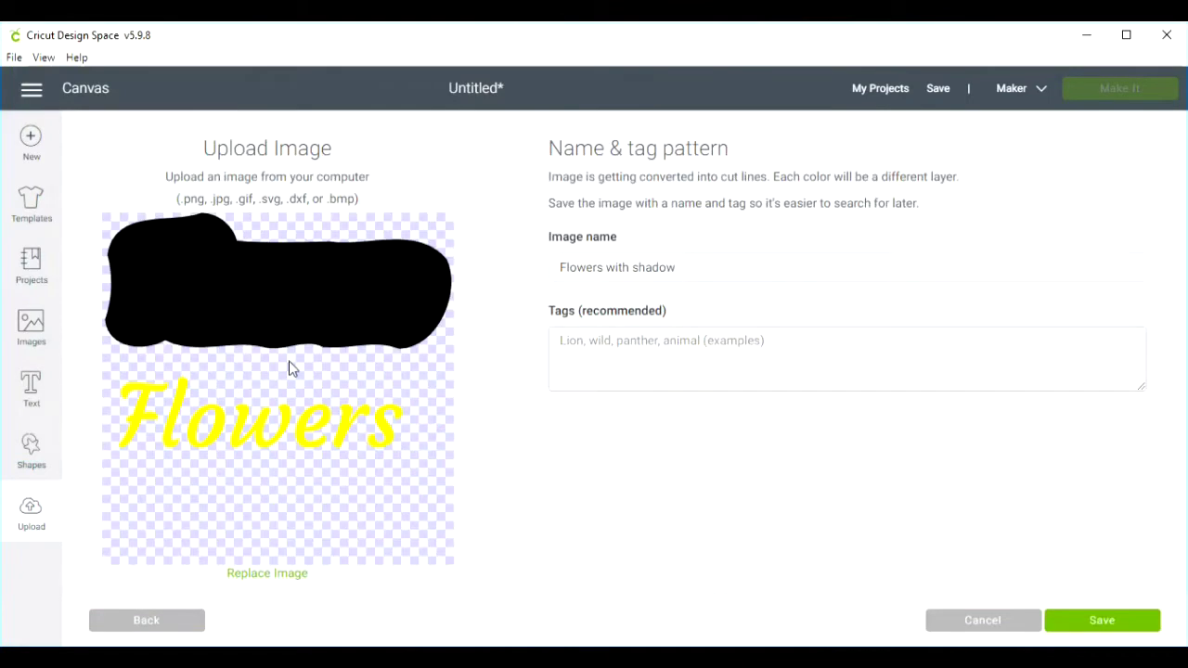
{"action": "left_click", "coordinate": [1095, 629]}
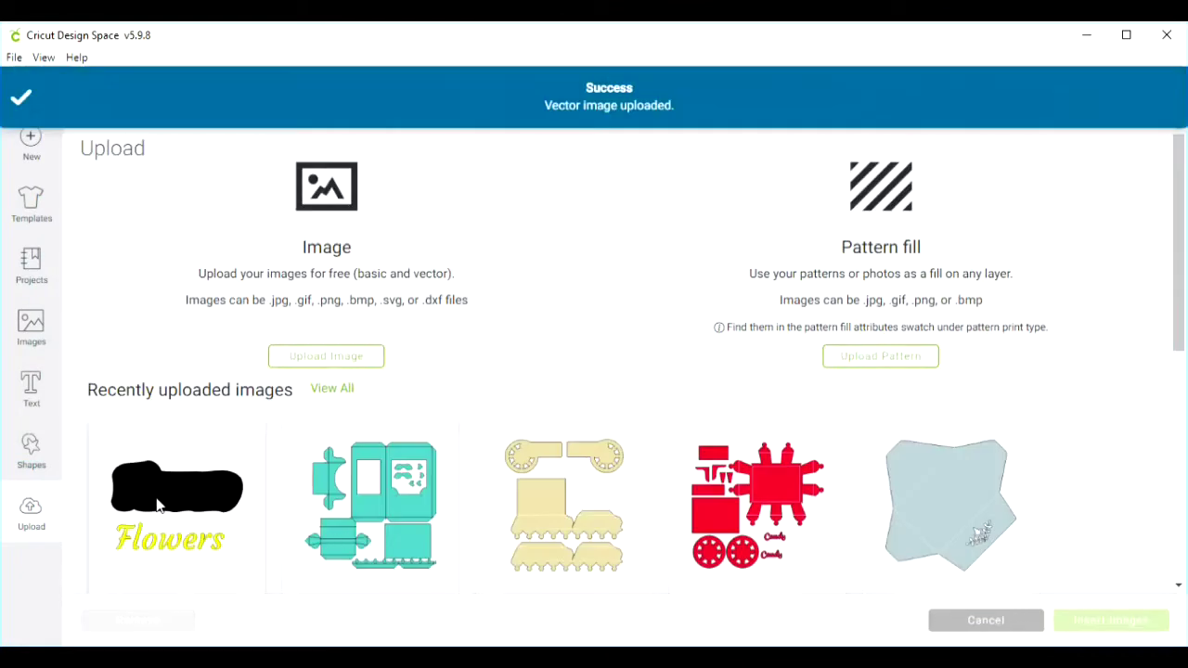
{"action": "left_click", "coordinate": [1108, 621]}
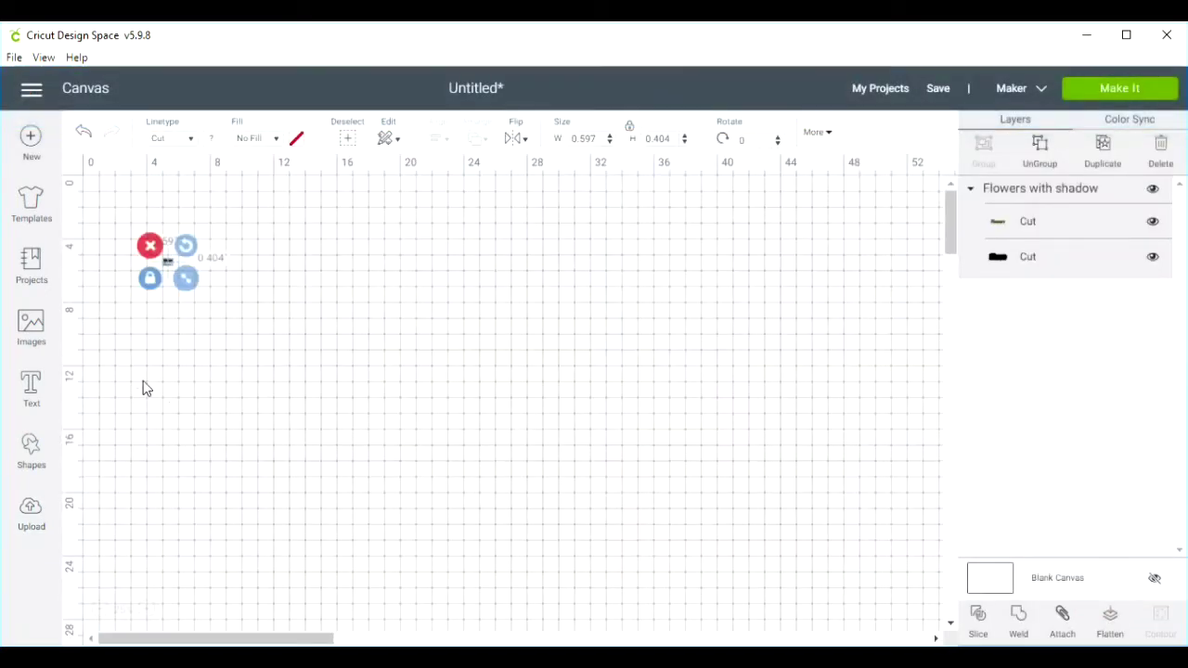
Step: Enlarge the design to about 10.5 wide, ungroup it, and make two copies of the black shape in a row
{"action": "left_click_drag", "start_coordinate": [185, 279], "coordinate": [345, 391]}
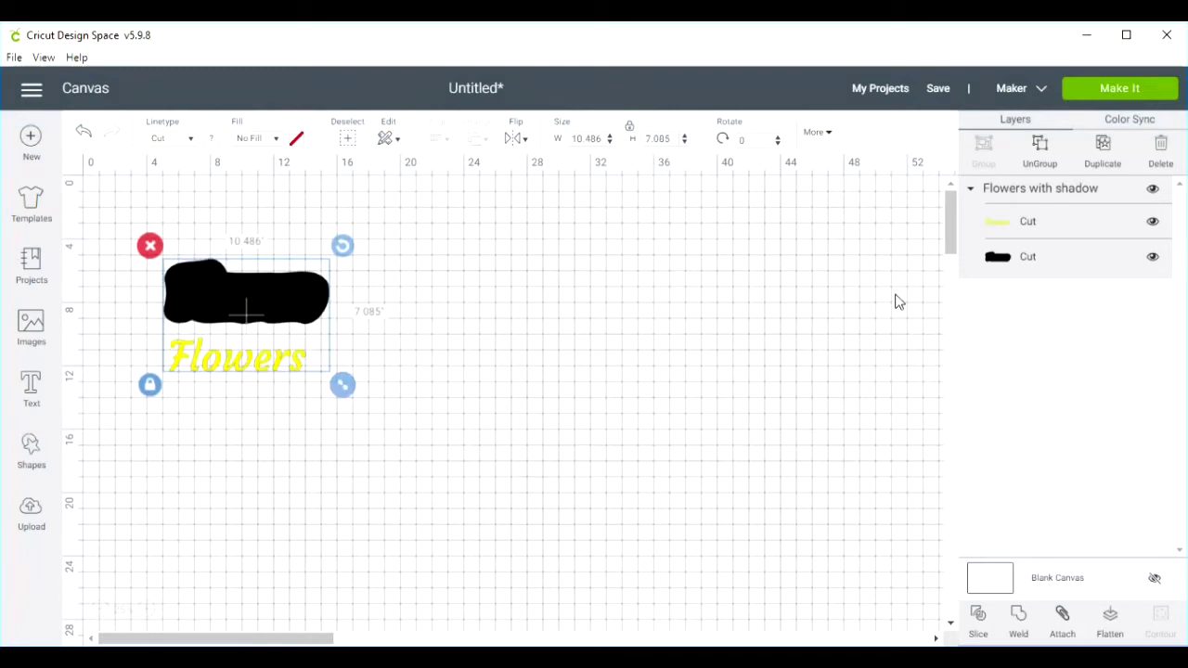
{"action": "left_click", "coordinate": [1040, 150]}
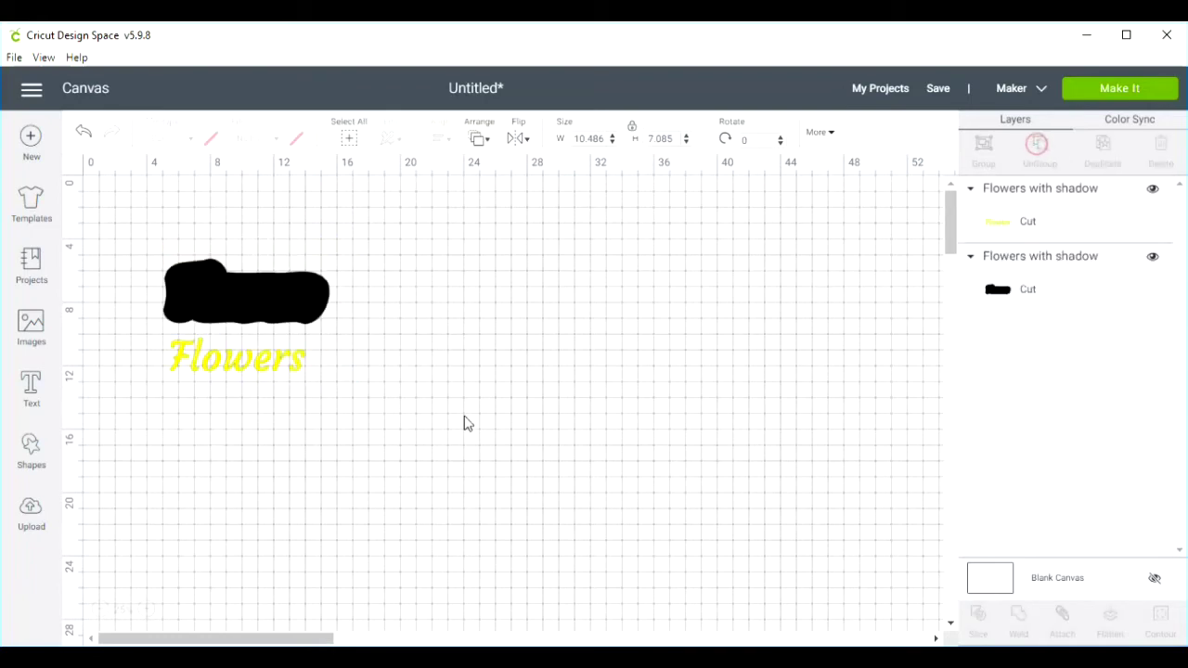
{"action": "left_click", "coordinate": [264, 308]}
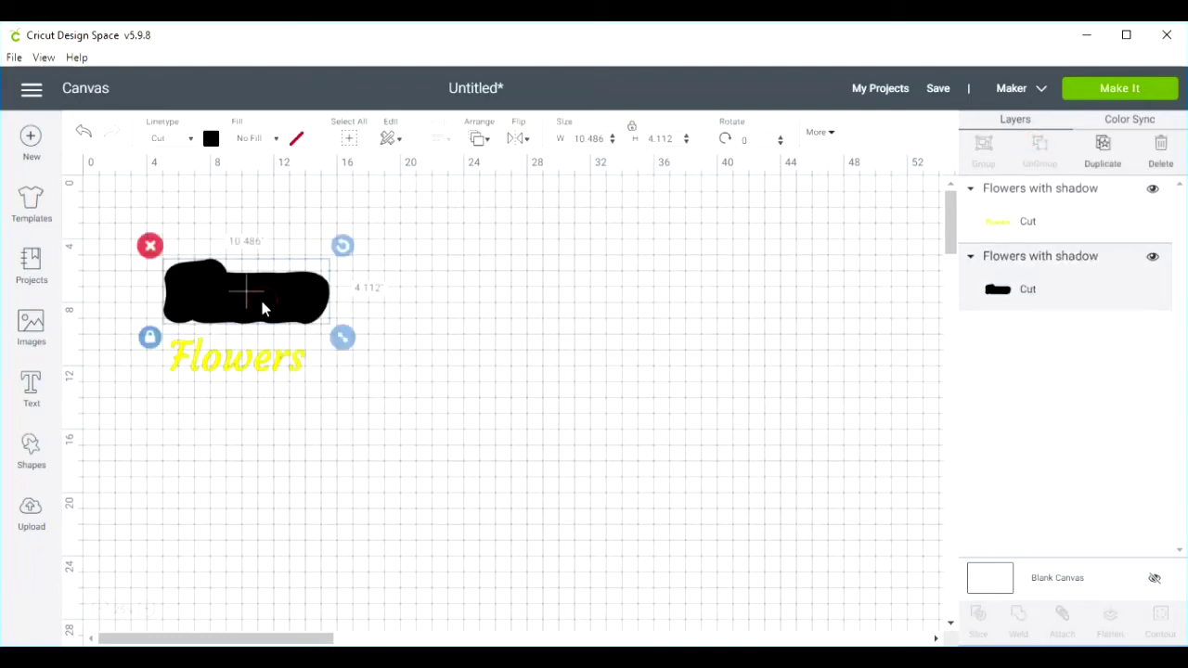
{"action": "right_click", "coordinate": [263, 308]}
{"action": "left_click", "coordinate": [309, 231]}
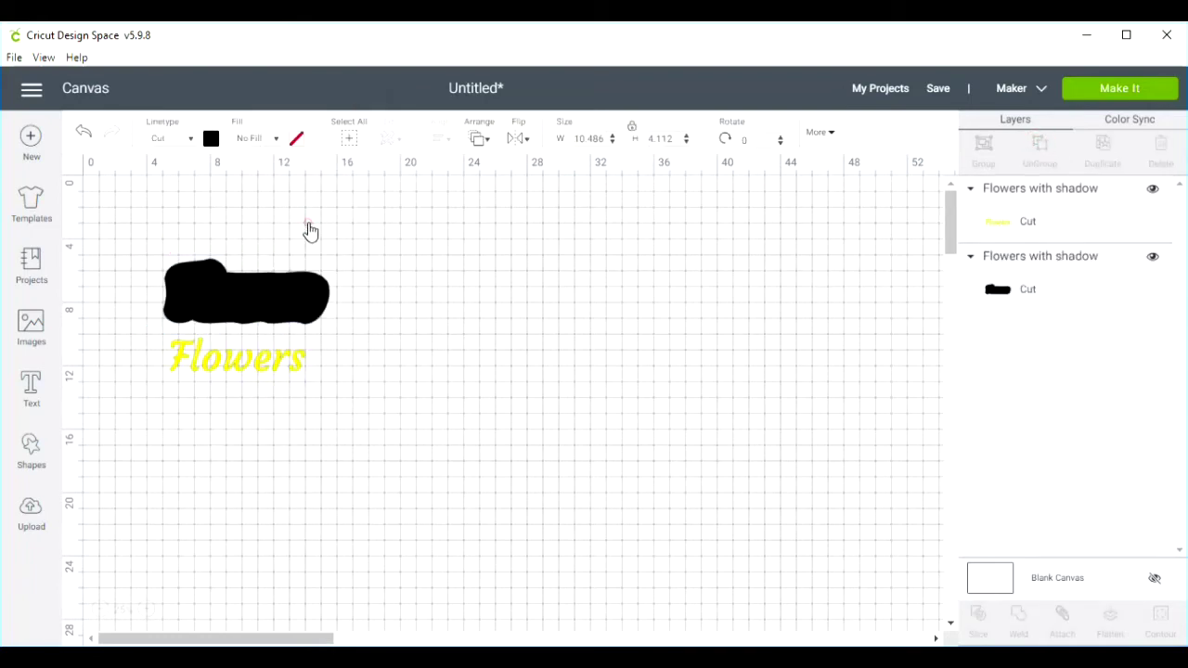
{"action": "left_click_drag", "start_coordinate": [246, 295], "coordinate": [423, 293]}
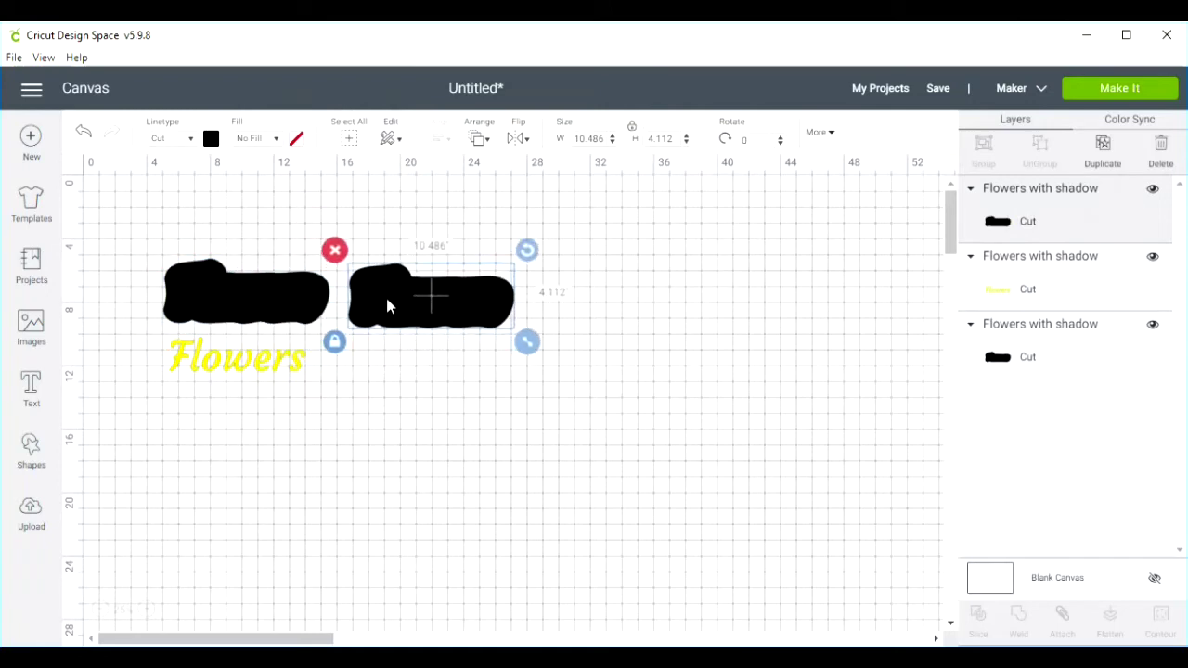
{"action": "right_click", "coordinate": [387, 304]}
{"action": "left_click", "coordinate": [430, 222]}
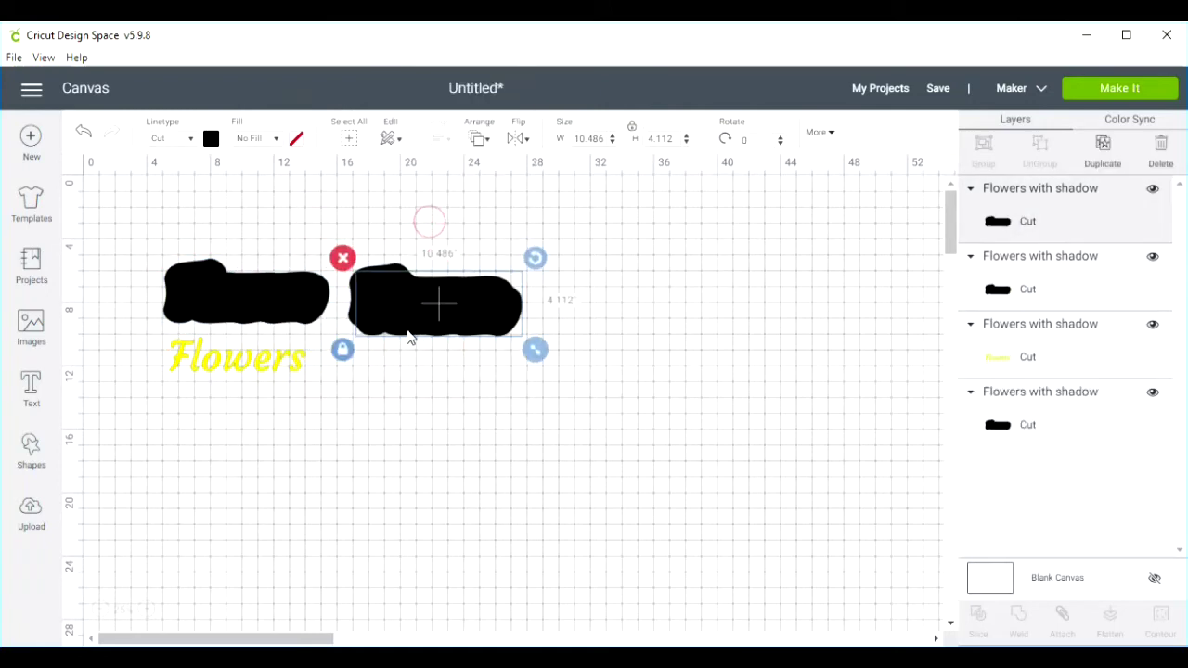
{"action": "left_click_drag", "start_coordinate": [411, 337], "coordinate": [575, 324]}
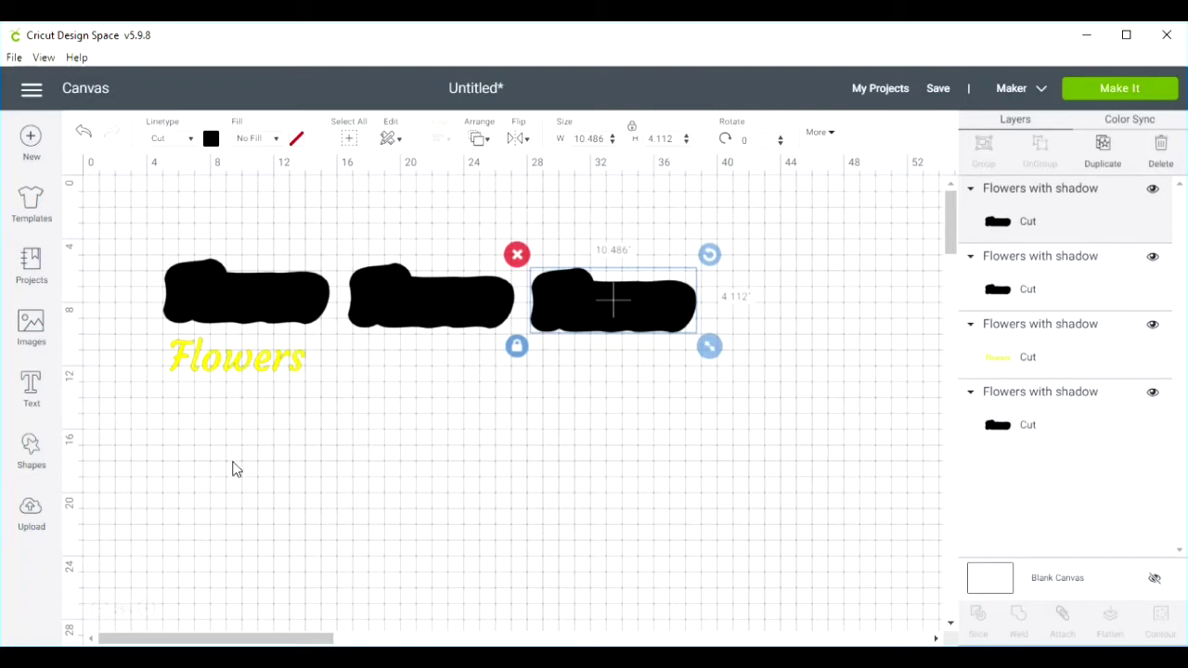
Step: Colour the three shapes red, yellow and purple from left to right
{"action": "left_click", "coordinate": [252, 306]}
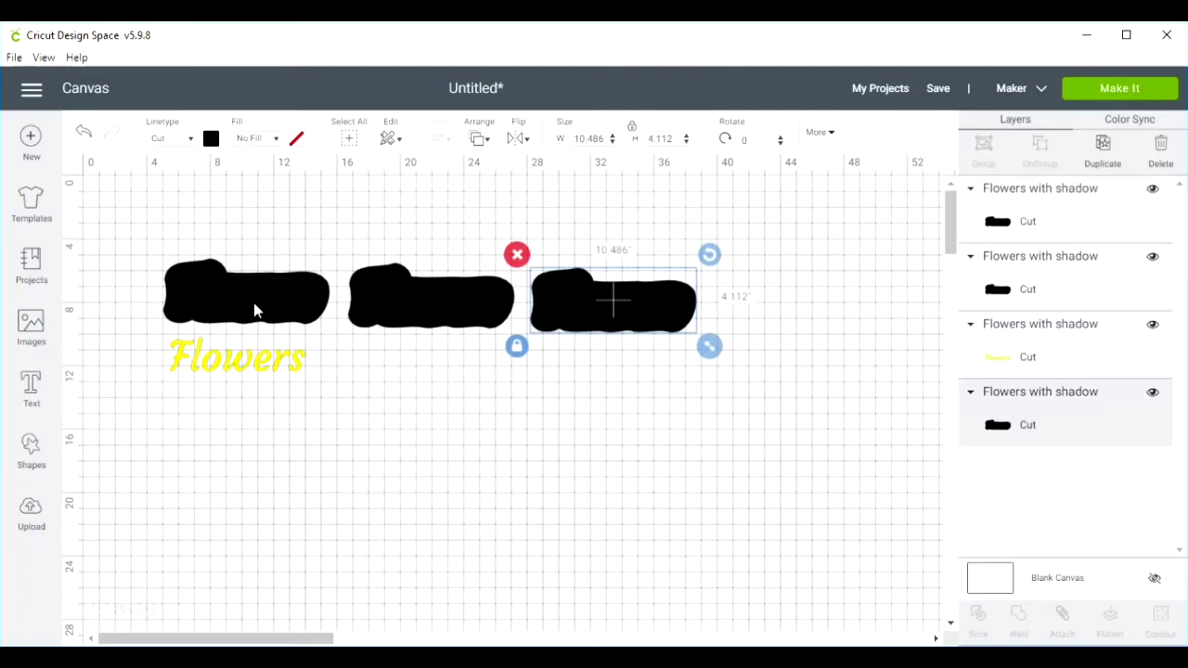
{"action": "left_click", "coordinate": [211, 139]}
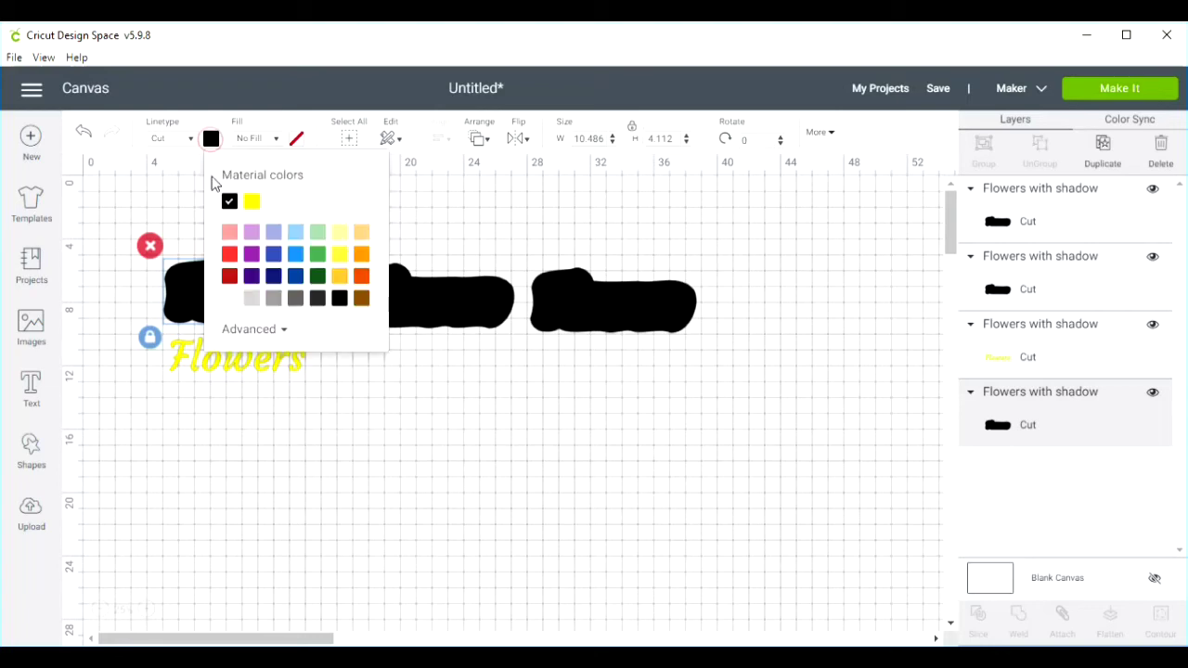
{"action": "left_click", "coordinate": [230, 253]}
{"action": "left_click", "coordinate": [445, 307]}
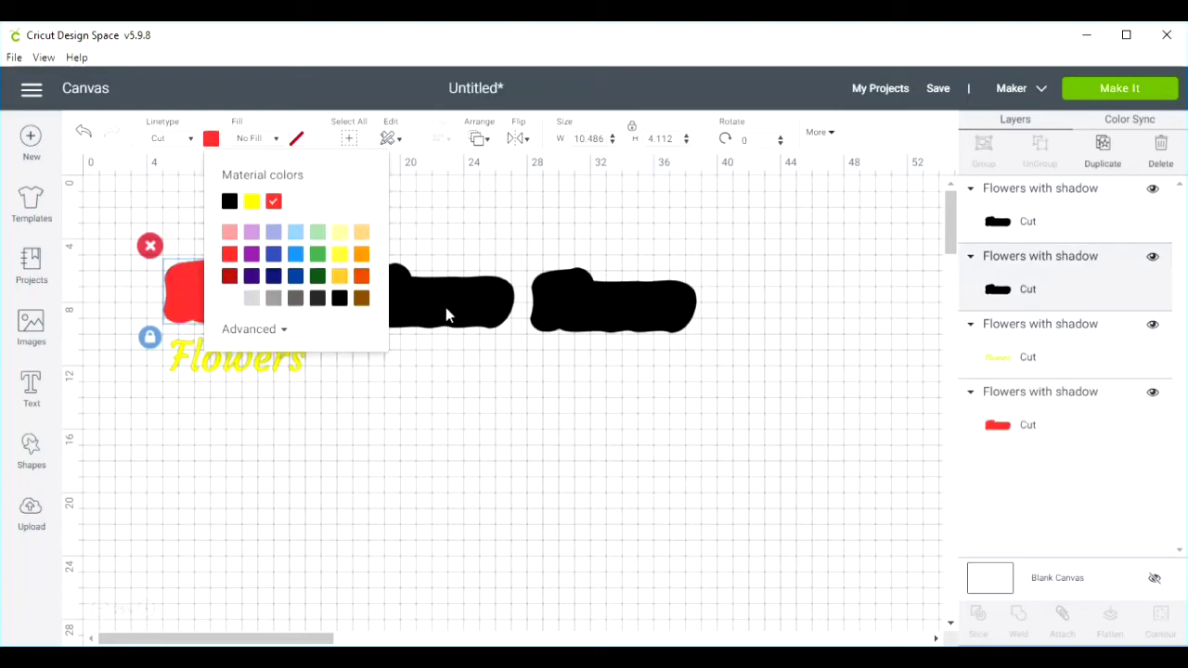
{"action": "left_click", "coordinate": [211, 139]}
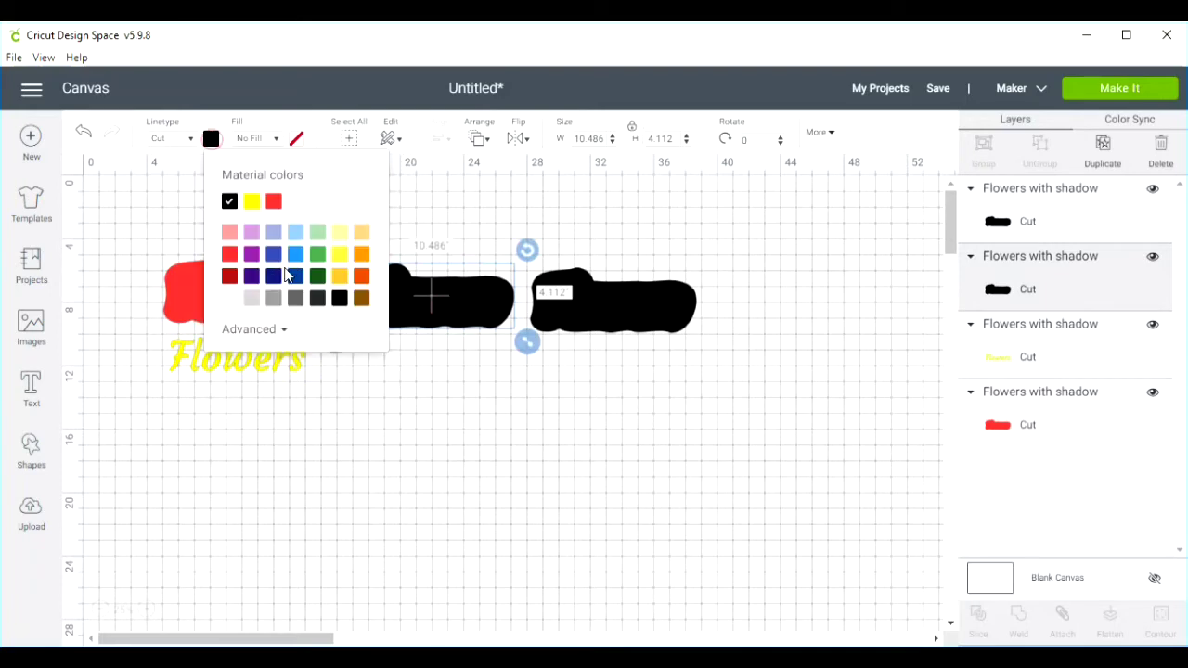
{"action": "left_click", "coordinate": [251, 202]}
{"action": "left_click", "coordinate": [600, 309]}
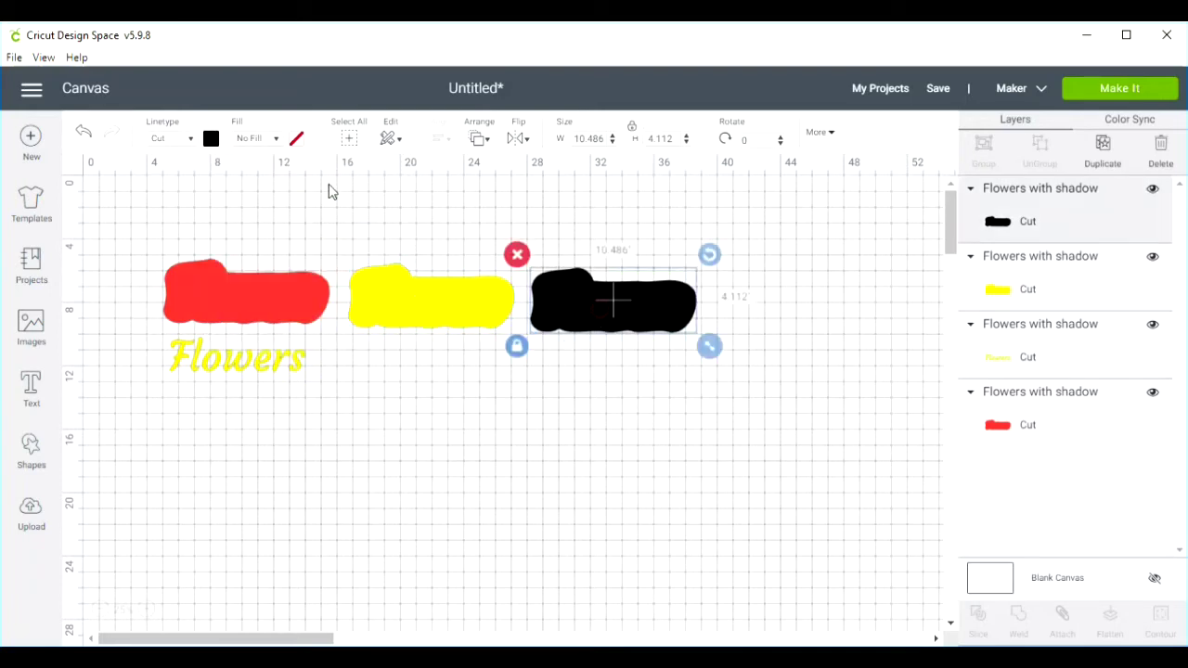
{"action": "left_click", "coordinate": [212, 139]}
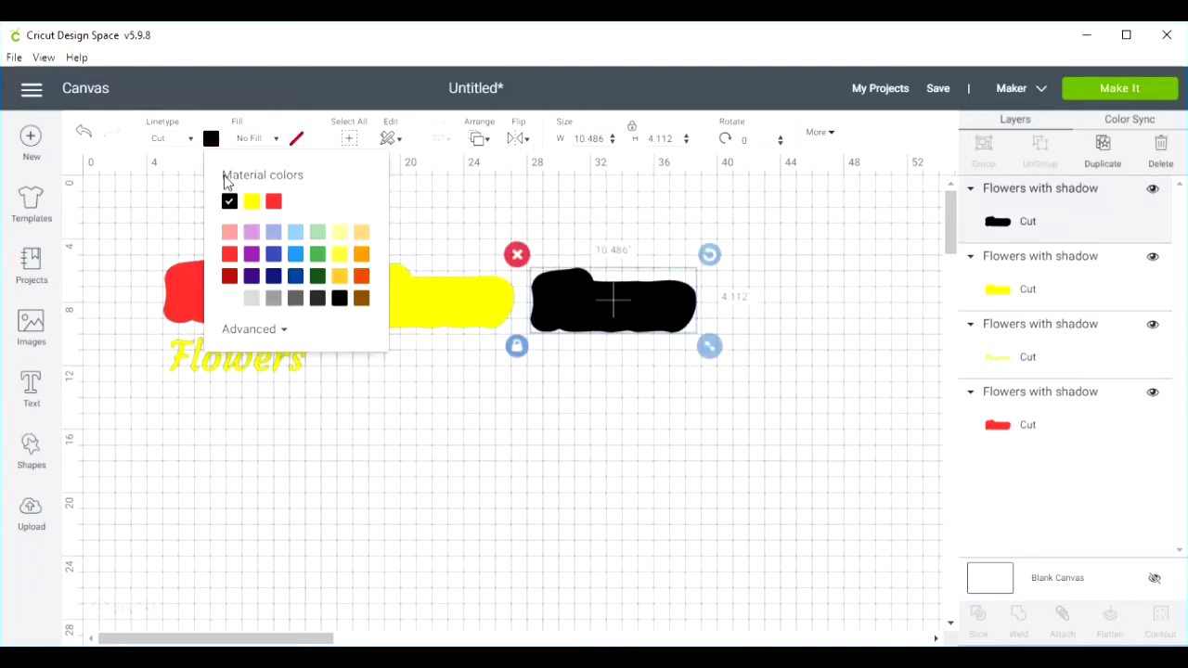
{"action": "left_click", "coordinate": [251, 254]}
{"action": "left_click", "coordinate": [403, 447]}
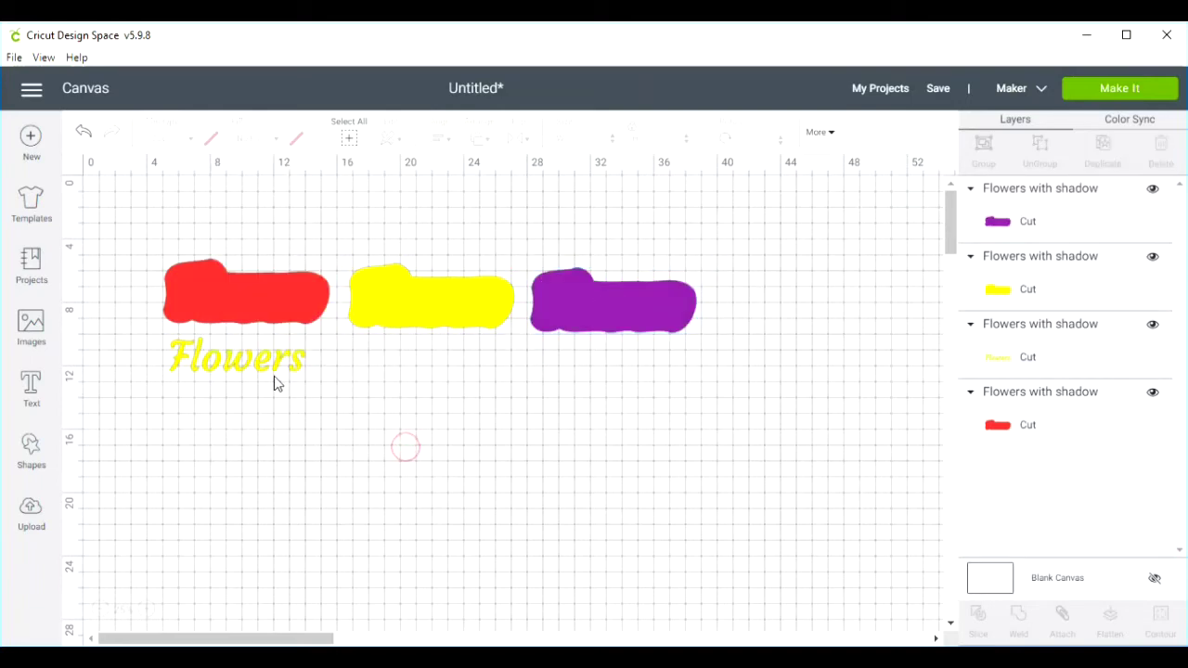
Step: Centre the yellow Flowers text on the red shape, slice it out, and move the letters below
{"action": "left_click_drag", "start_coordinate": [248, 369], "coordinate": [253, 299]}
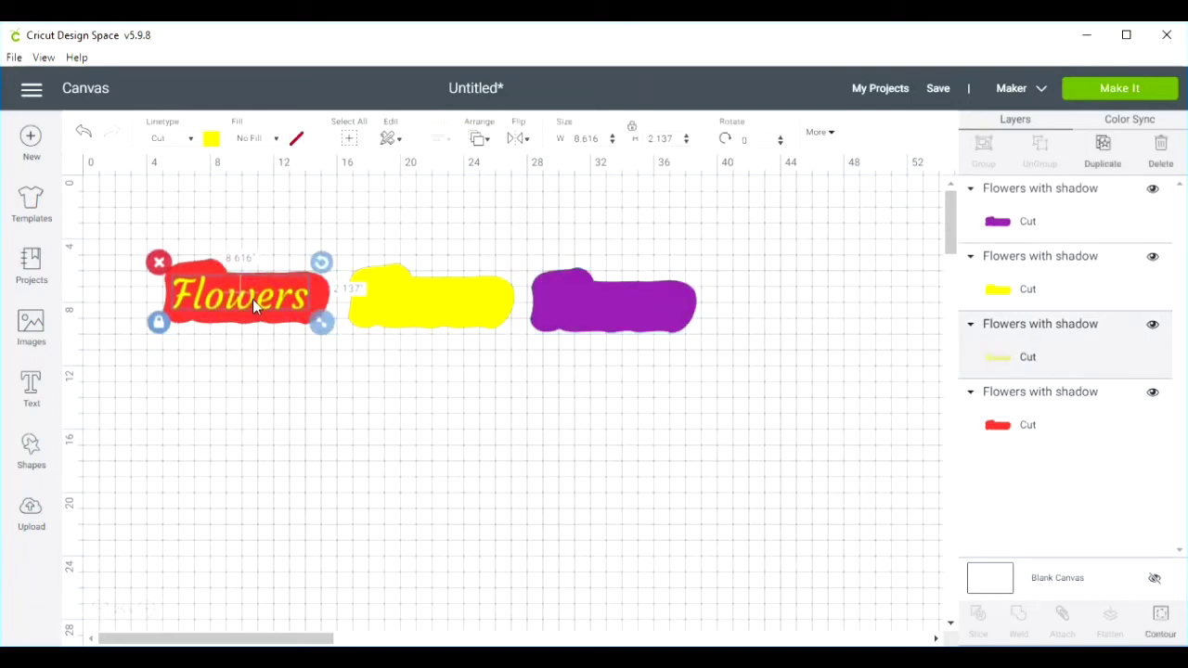
{"action": "left_click_drag", "start_coordinate": [131, 243], "coordinate": [337, 357]}
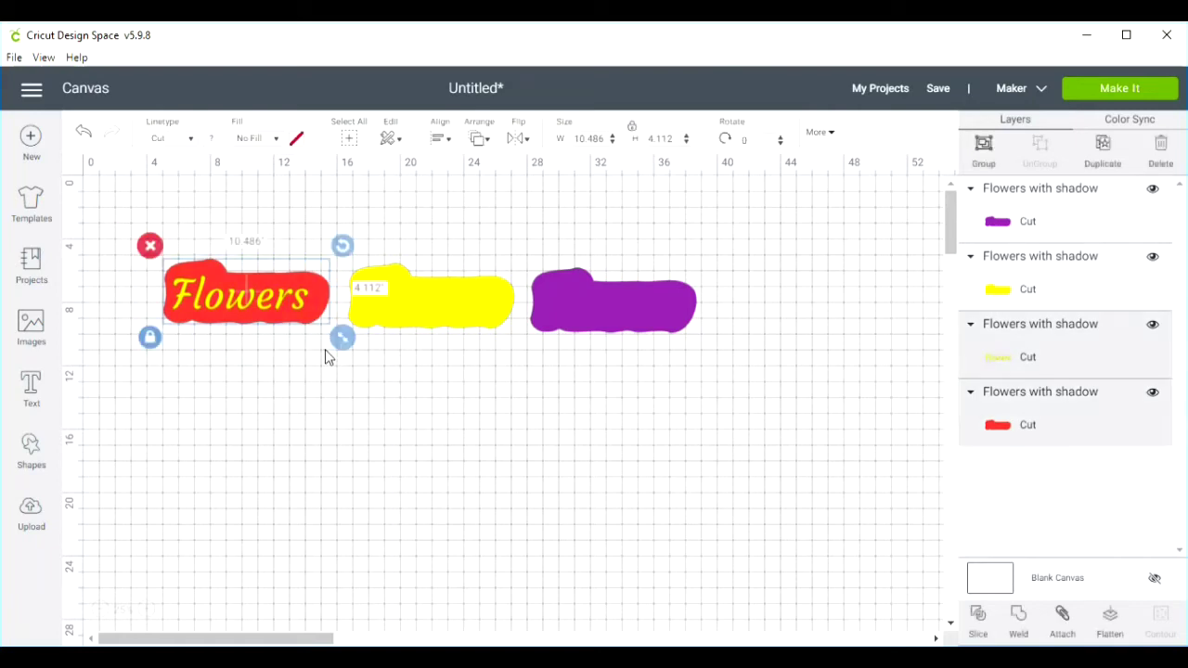
{"action": "left_click", "coordinate": [442, 138]}
{"action": "left_click", "coordinate": [464, 217]}
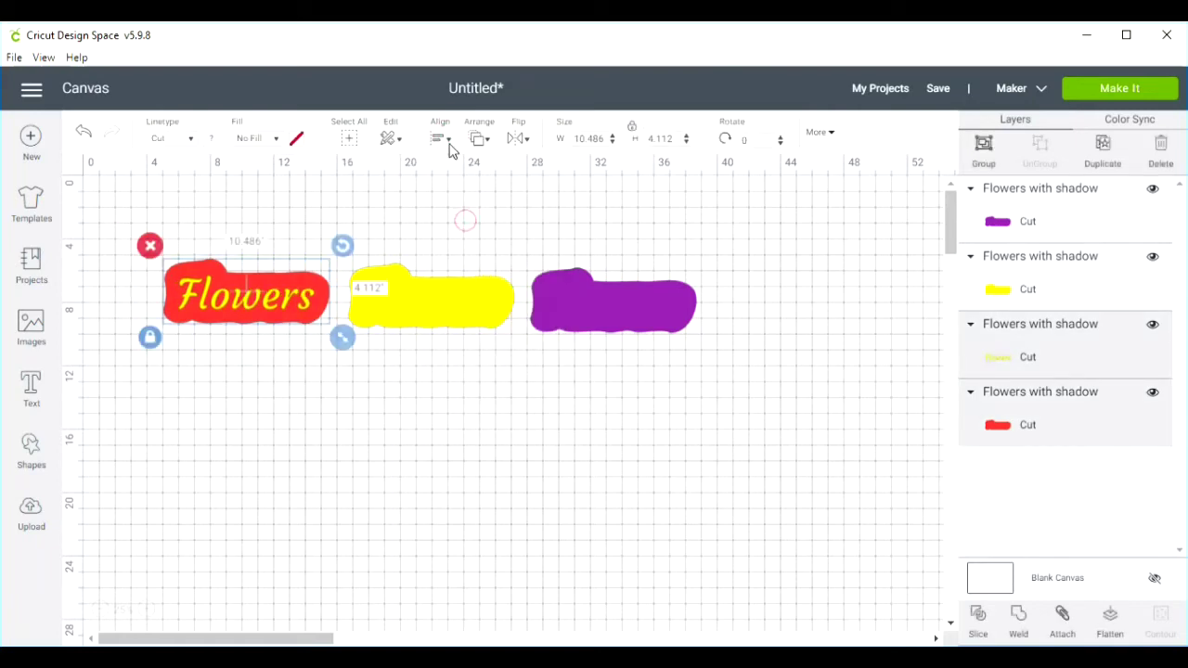
{"action": "left_click", "coordinate": [449, 143]}
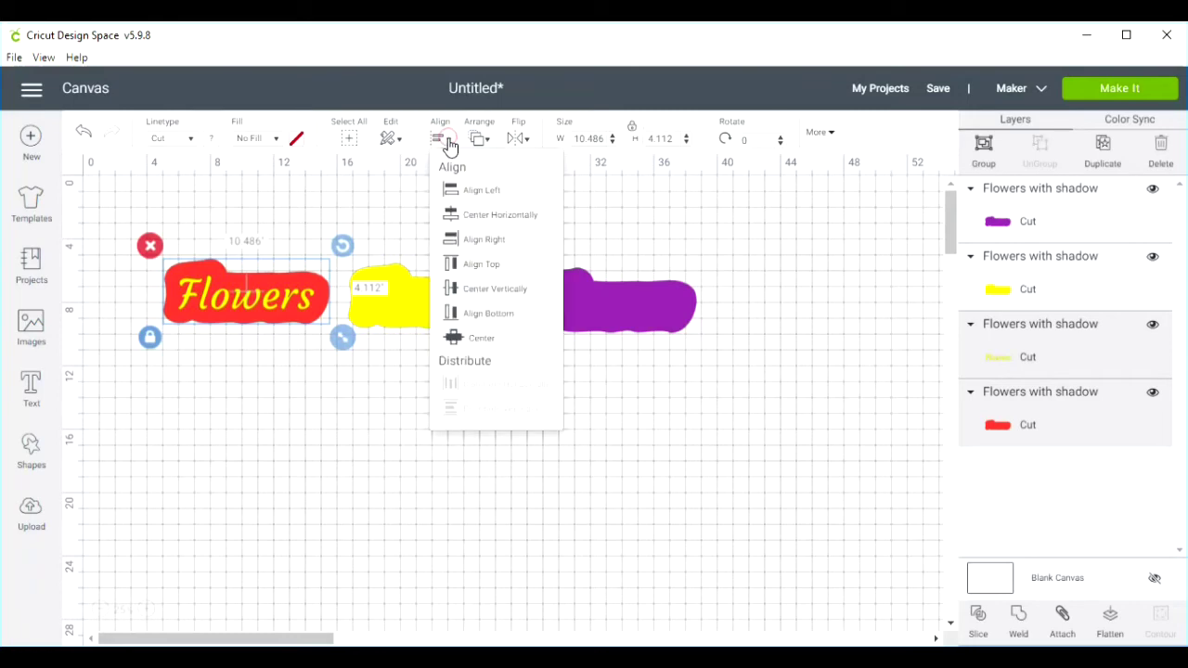
{"action": "left_click", "coordinate": [464, 290]}
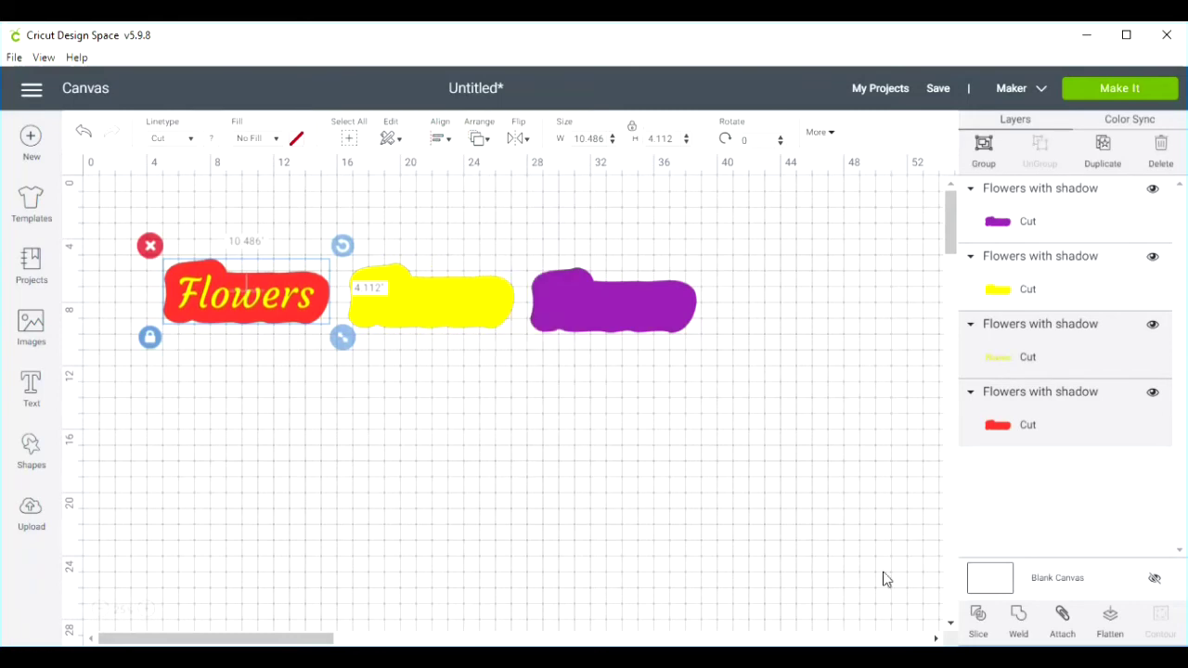
{"action": "left_click", "coordinate": [976, 617]}
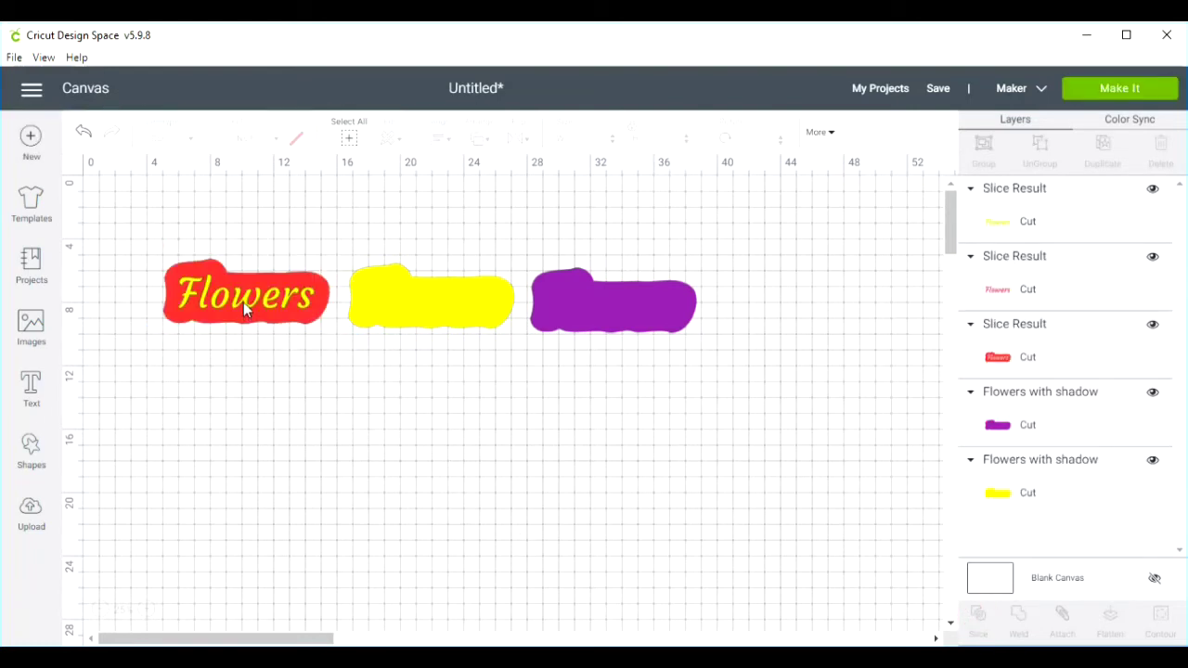
{"action": "left_click_drag", "start_coordinate": [245, 300], "coordinate": [488, 491]}
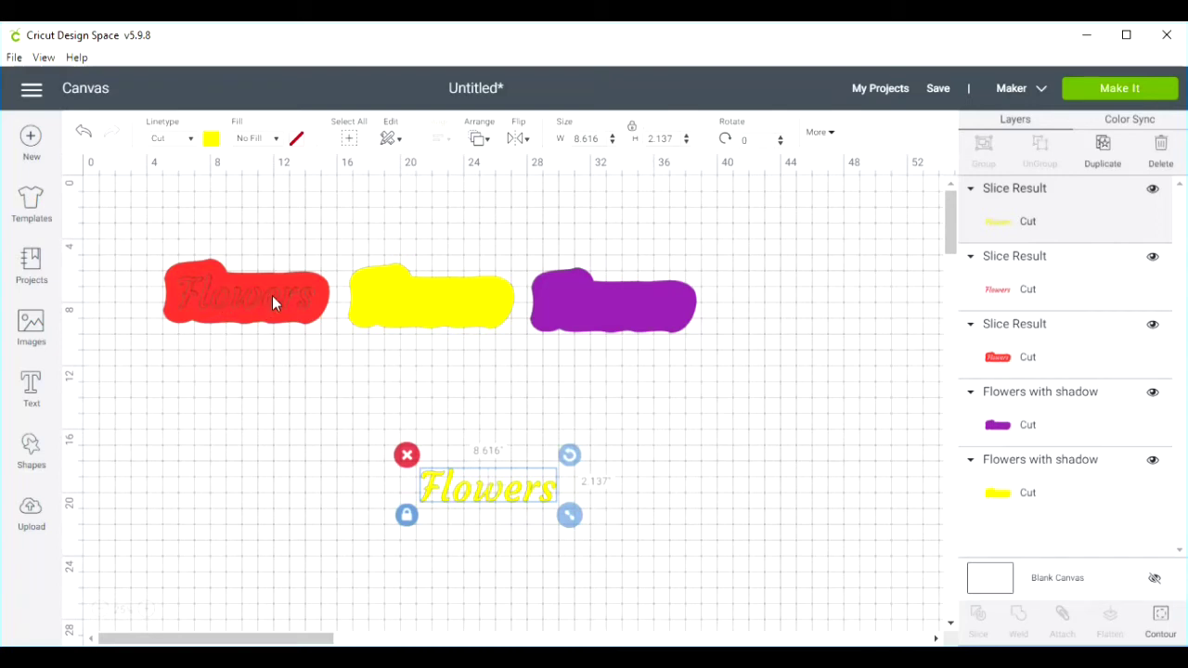
Step: Select the red Flowers letter piece and bring up Hide Contour for it
{"action": "left_click", "coordinate": [202, 294]}
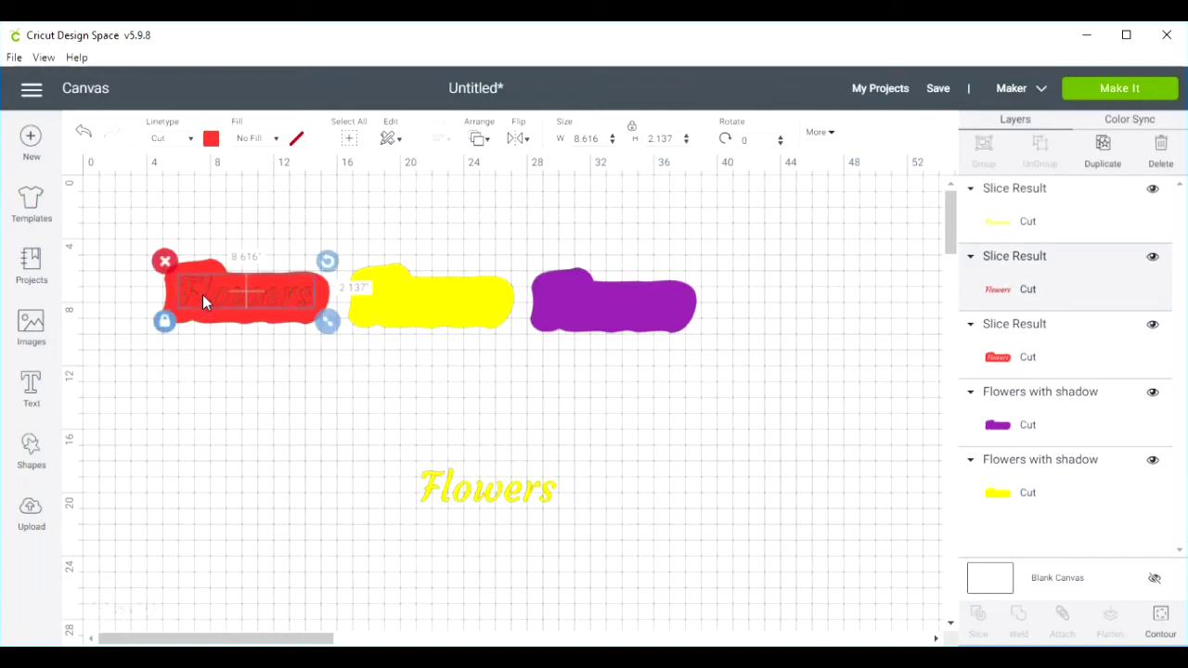
{"action": "left_click", "coordinate": [1160, 617]}
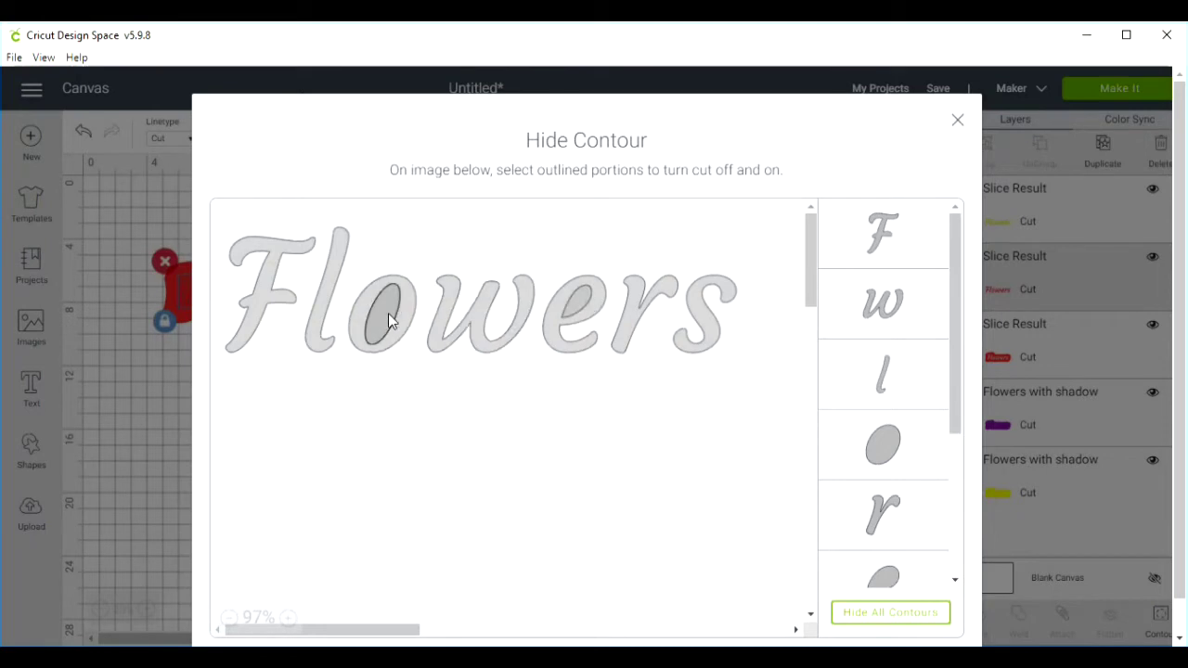
Step: Hide the F, l, o, w, e and r outlines, keeping only the o and e centres
{"action": "left_click", "coordinate": [320, 295]}
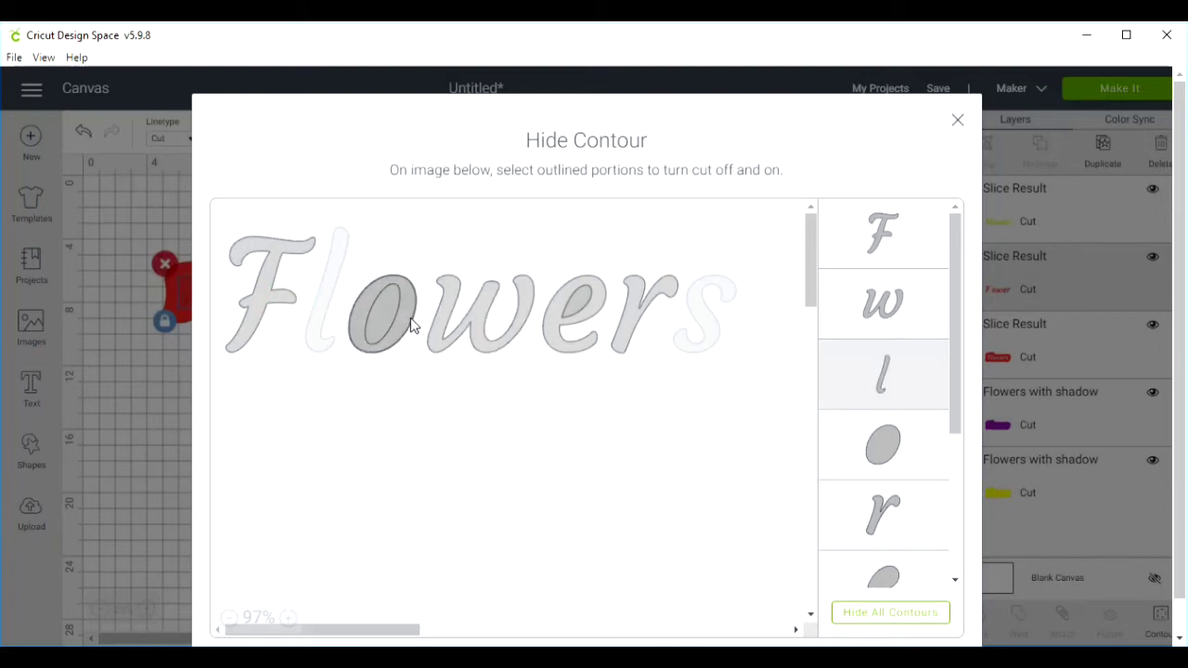
{"action": "left_click", "coordinate": [413, 324]}
{"action": "left_click", "coordinate": [445, 337]}
{"action": "left_click", "coordinate": [564, 343]}
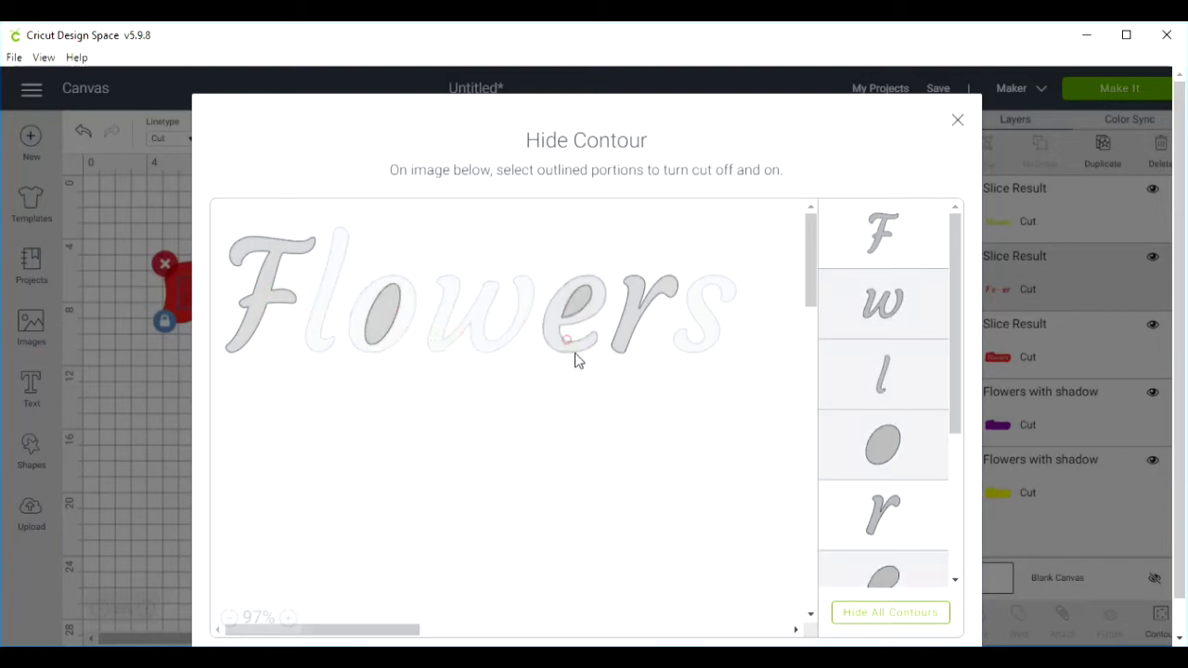
{"action": "left_click", "coordinate": [620, 328]}
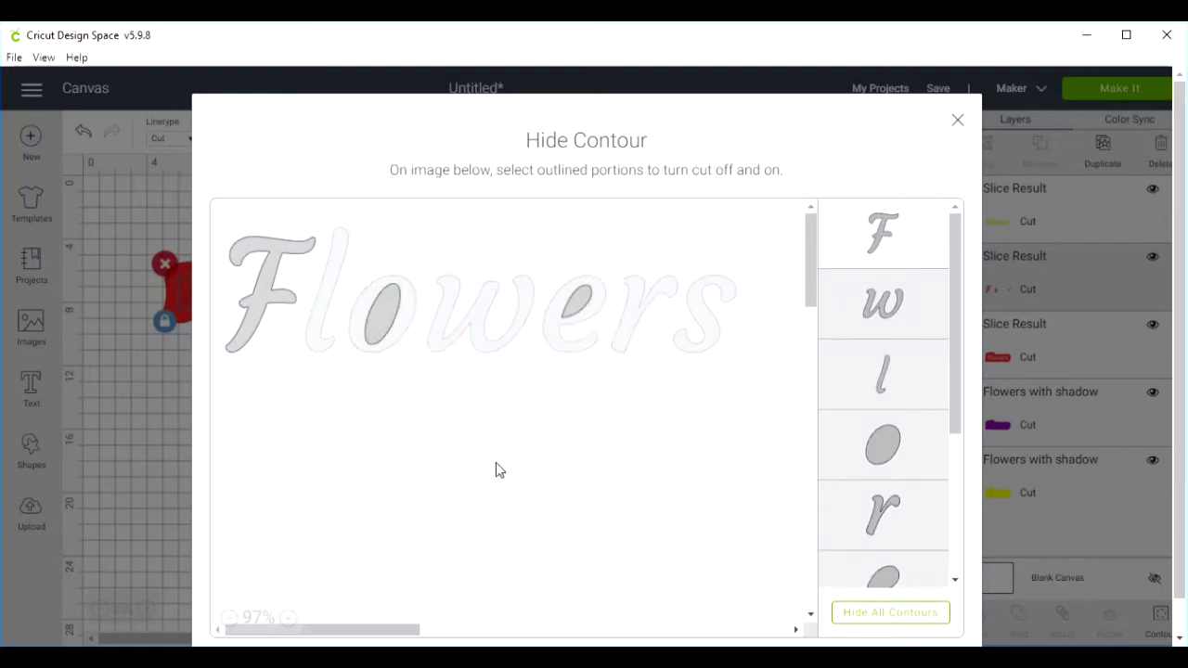
{"action": "left_click", "coordinate": [246, 312]}
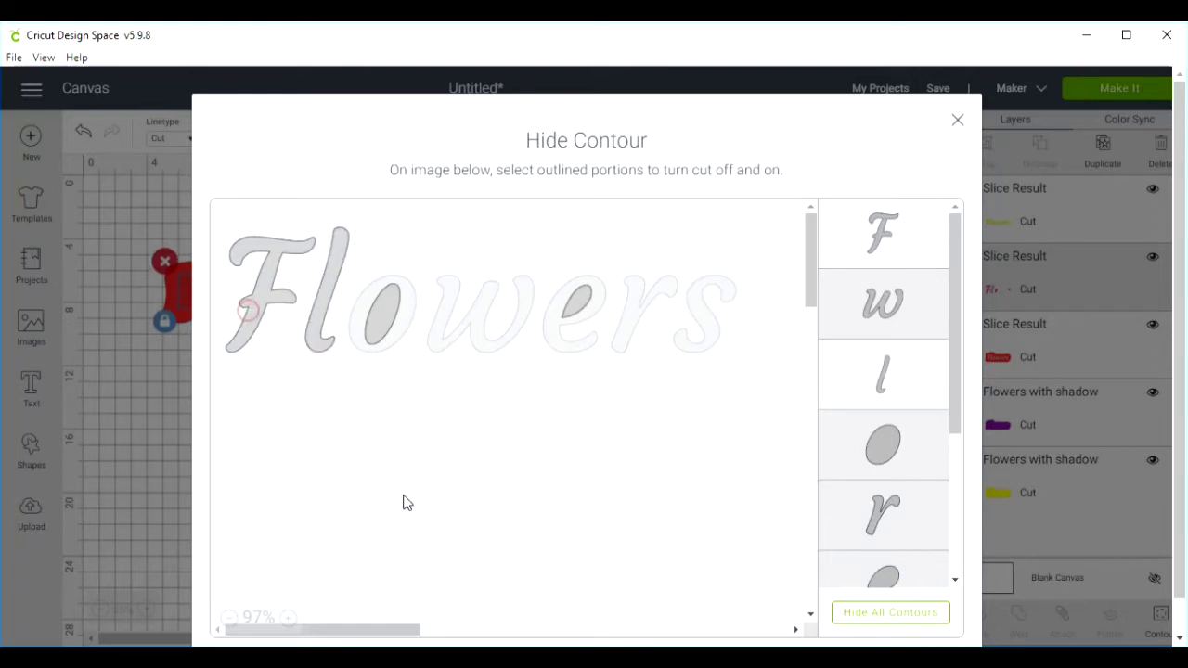
{"action": "left_click", "coordinate": [879, 227]}
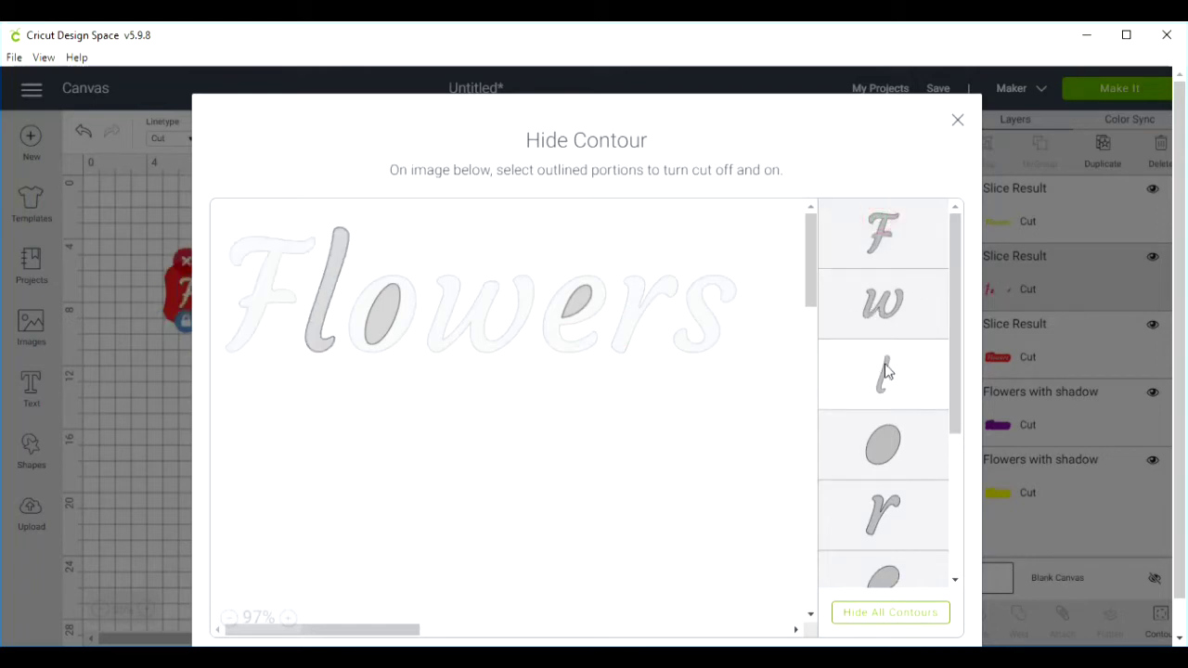
{"action": "left_click", "coordinate": [886, 371]}
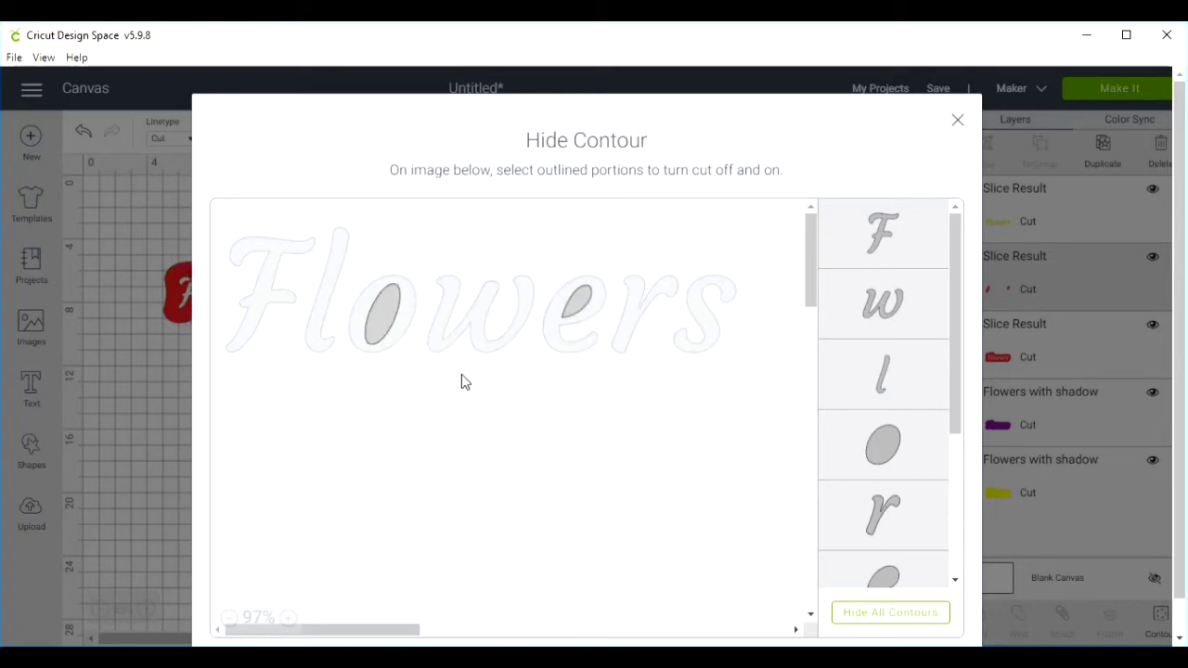
{"action": "left_click", "coordinate": [958, 122]}
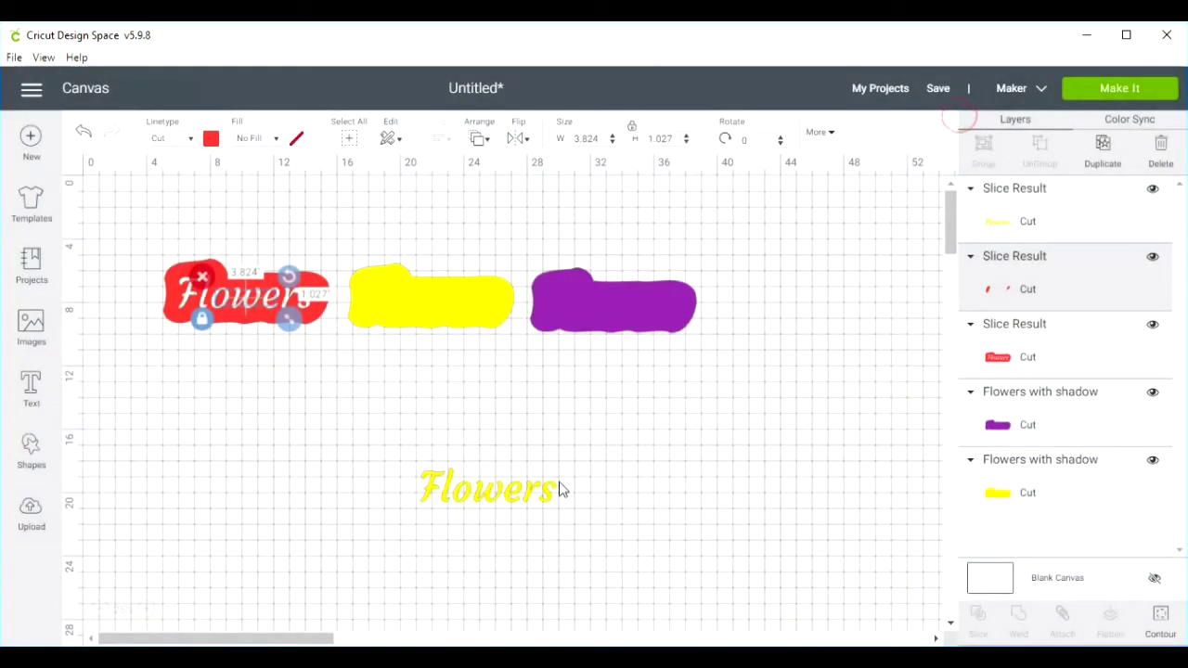
Step: Drag the yellow shadow shape under the red Flowers shape and align it precisely
{"action": "left_click", "coordinate": [449, 323]}
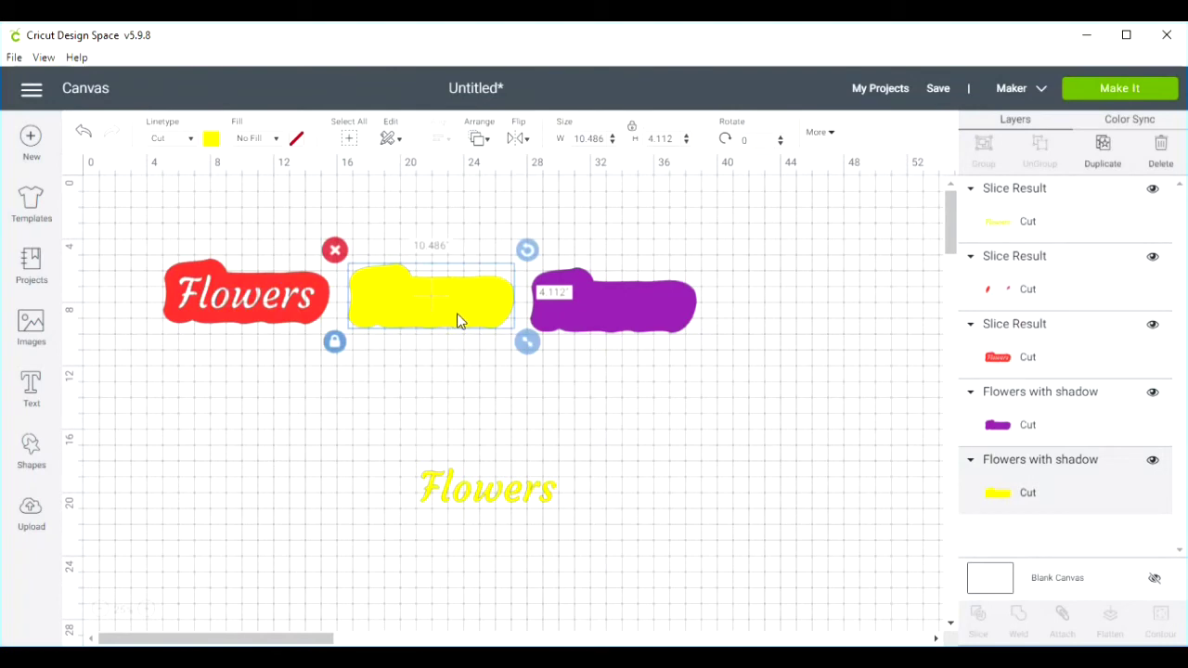
{"action": "left_click_drag", "start_coordinate": [456, 316], "coordinate": [284, 313]}
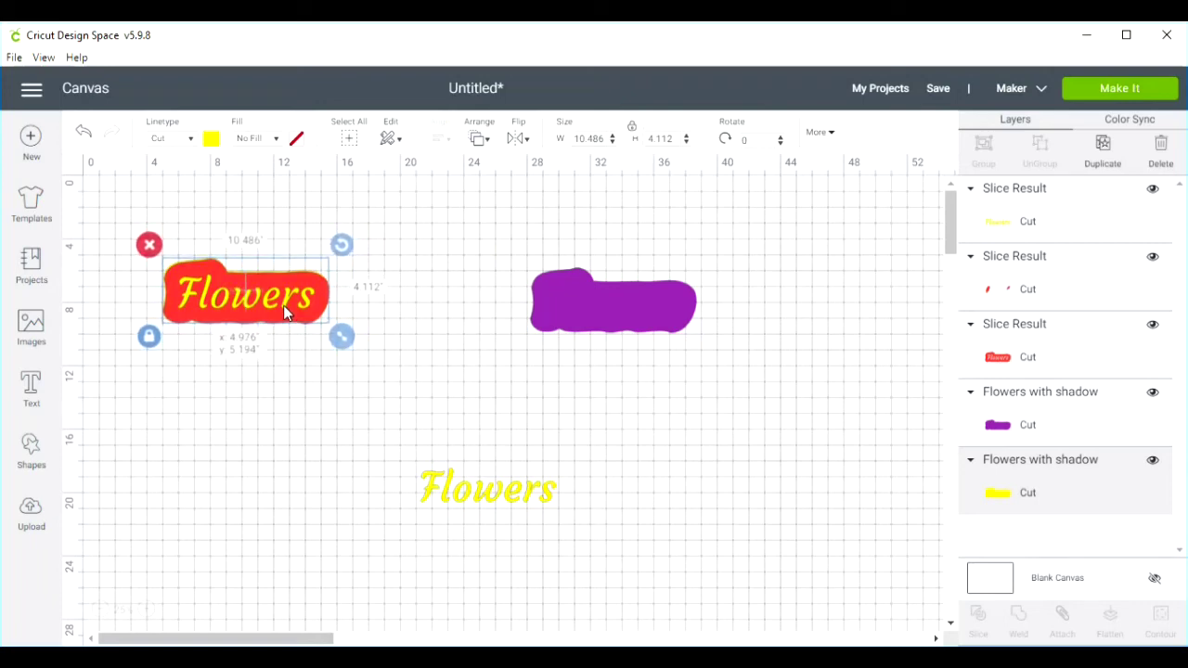
{"action": "right_click", "coordinate": [285, 312]}
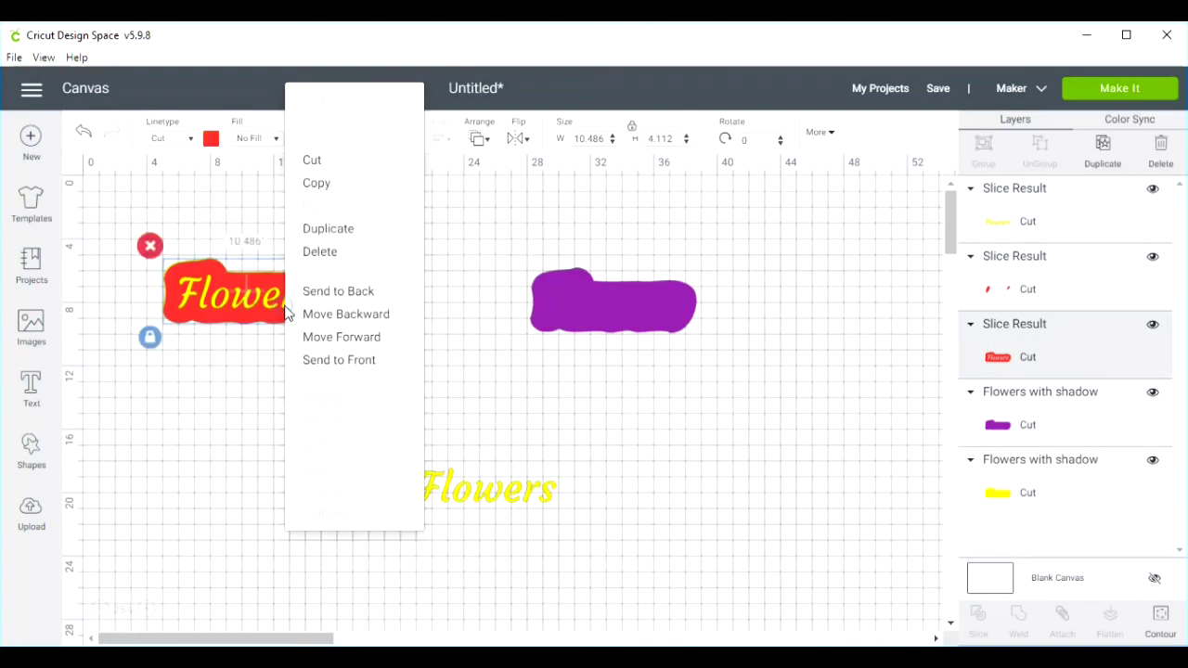
{"action": "left_click", "coordinate": [204, 380]}
{"action": "left_click", "coordinate": [146, 610]}
{"action": "left_click", "coordinate": [146, 610]}
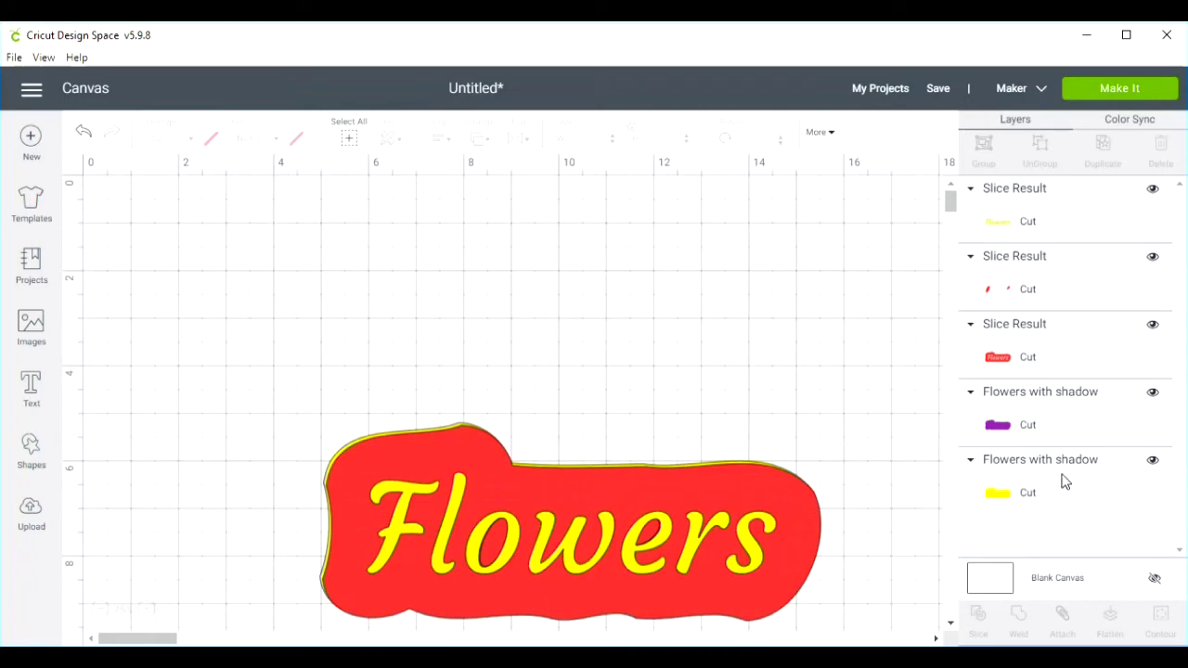
{"action": "left_click", "coordinate": [1022, 493]}
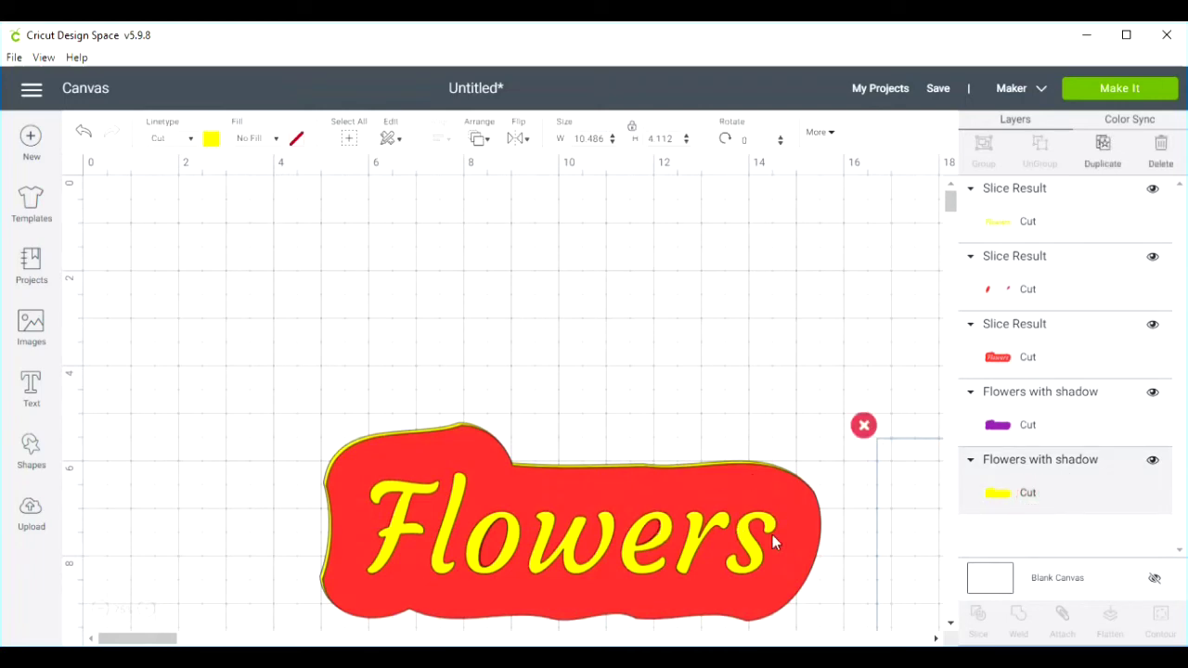
{"action": "left_click_drag", "start_coordinate": [902, 543], "coordinate": [345, 527]}
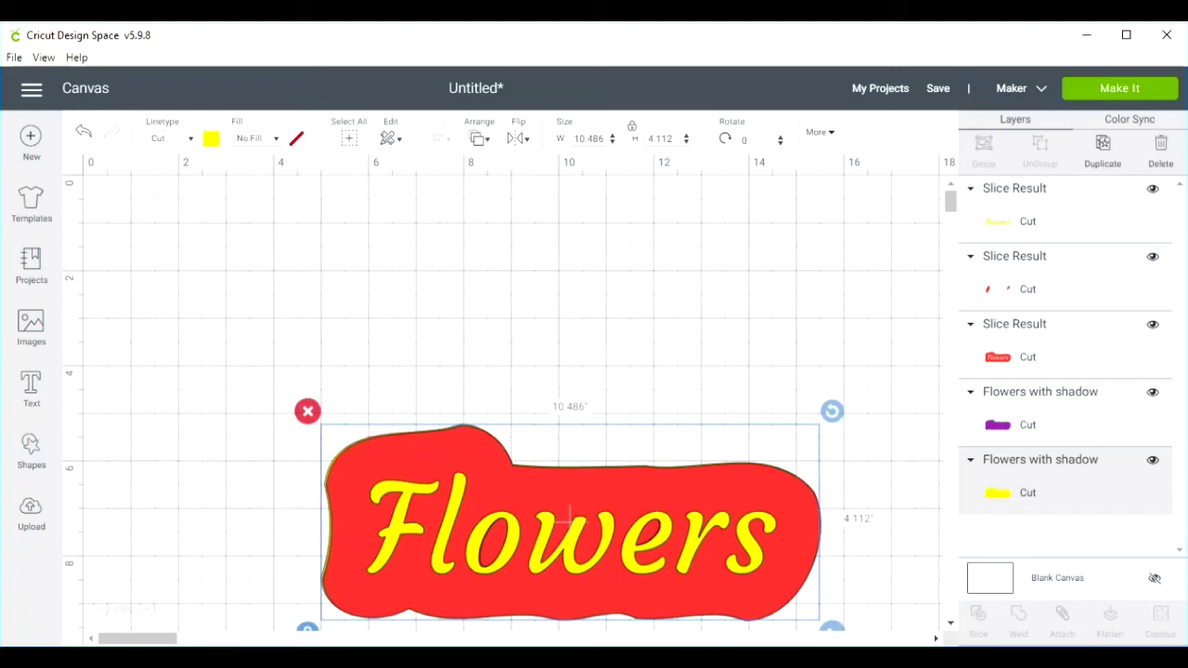
Step: Hide the red Slice Result, then slice the red o and e counters from the yellow layer
{"action": "left_click", "coordinate": [1153, 327]}
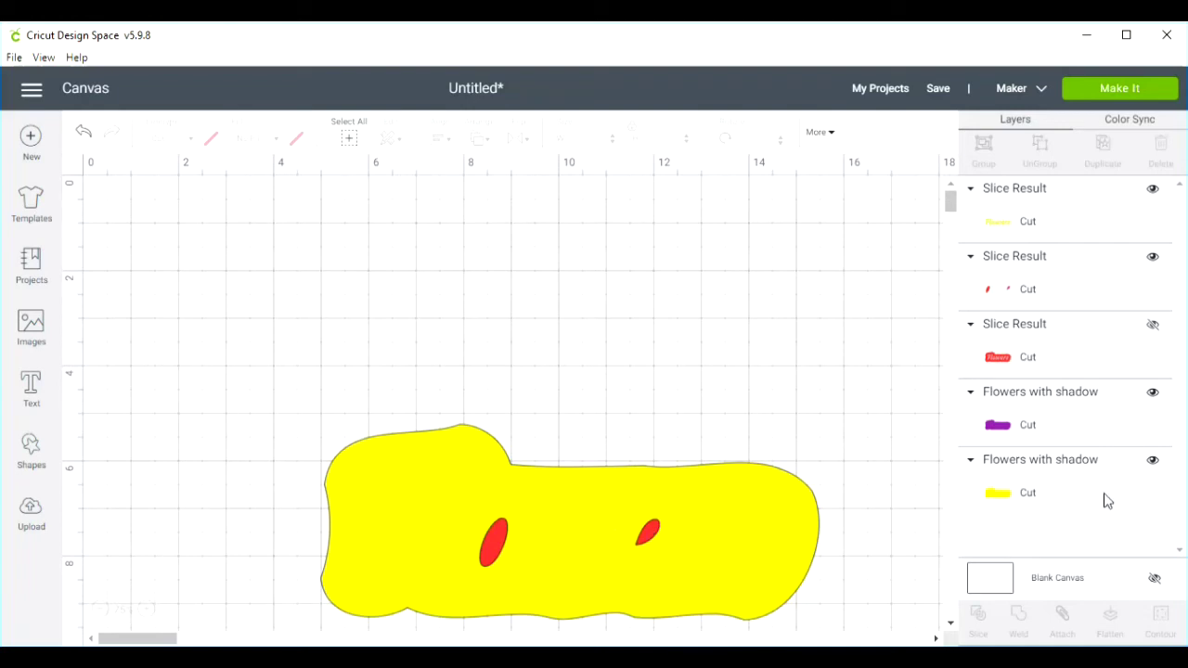
{"action": "left_click", "coordinate": [1012, 501]}
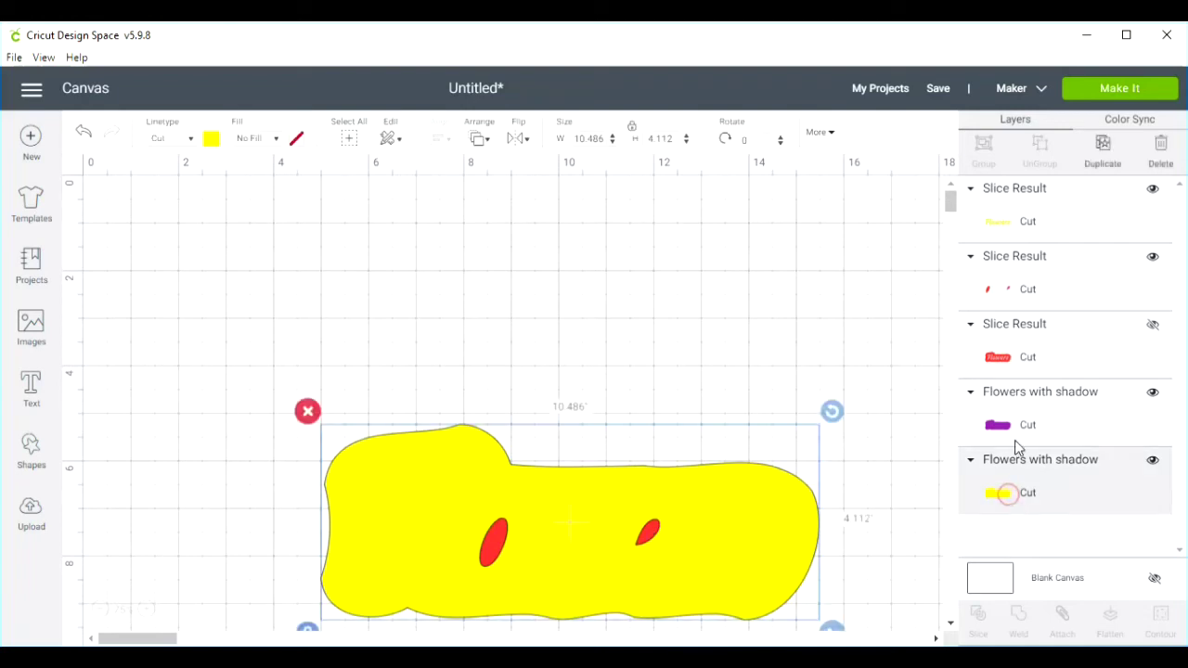
{"action": "left_click", "coordinate": [1007, 293], "text": "shift"}
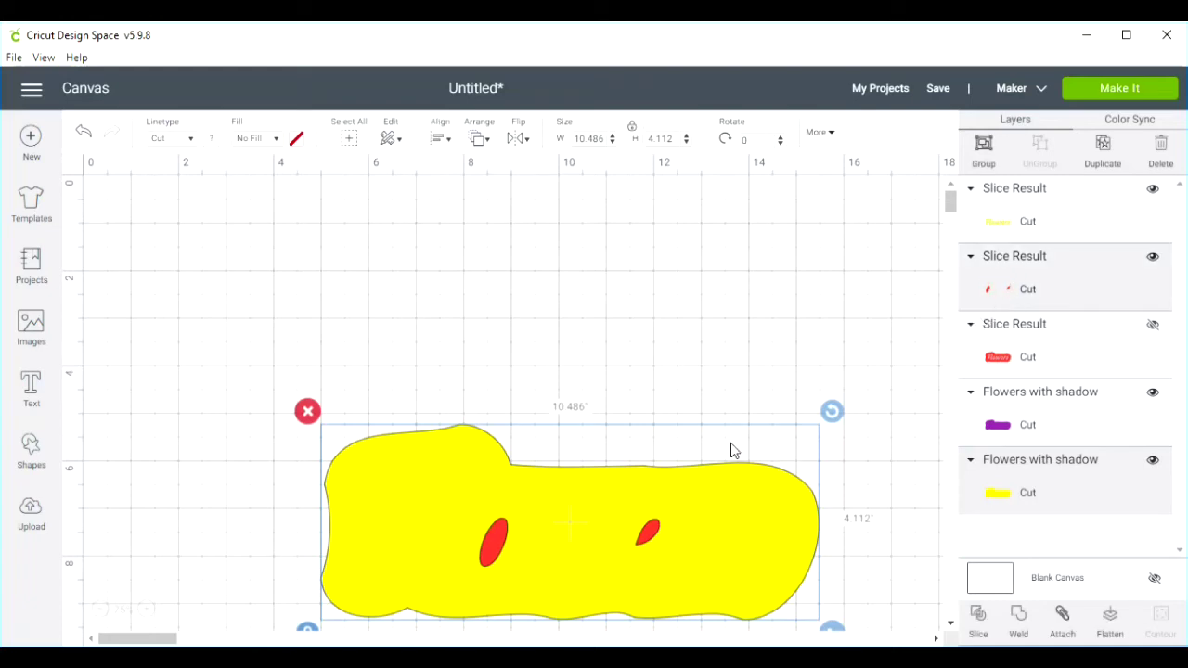
{"action": "left_click", "coordinate": [981, 620]}
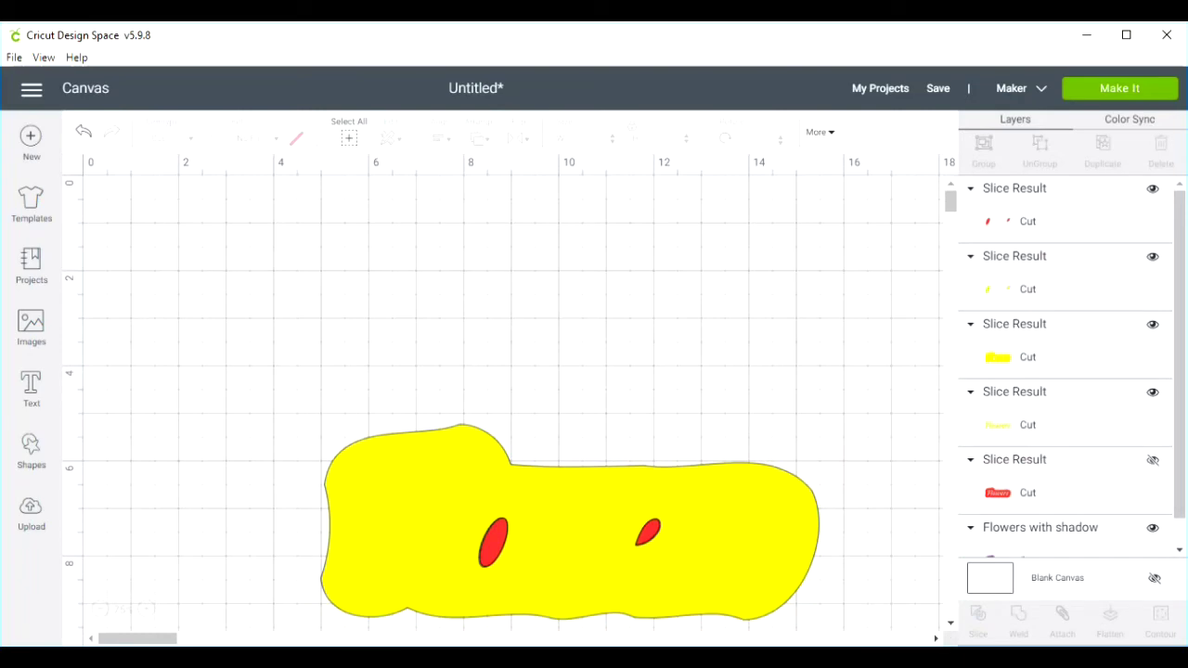
{"action": "left_click", "coordinate": [98, 609]}
Step: Move the sliced yellow shape aside, then unhide the red Flowers piece and shift it down-left
{"action": "left_click", "coordinate": [98, 609]}
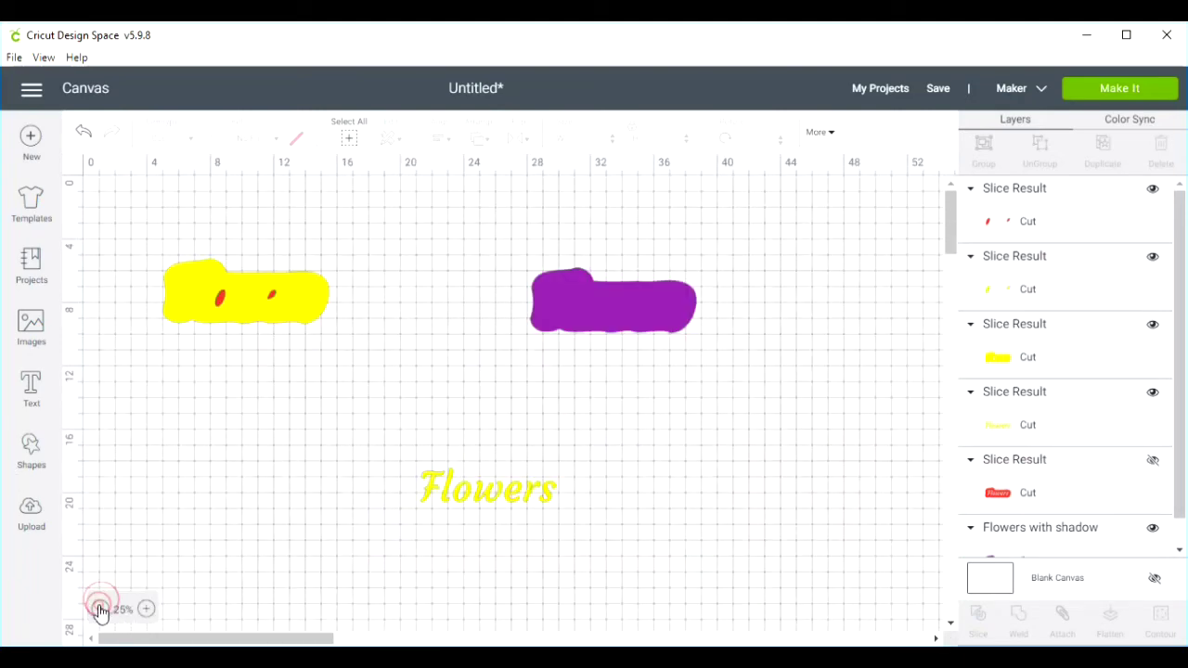
{"action": "left_click_drag", "start_coordinate": [239, 308], "coordinate": [403, 322]}
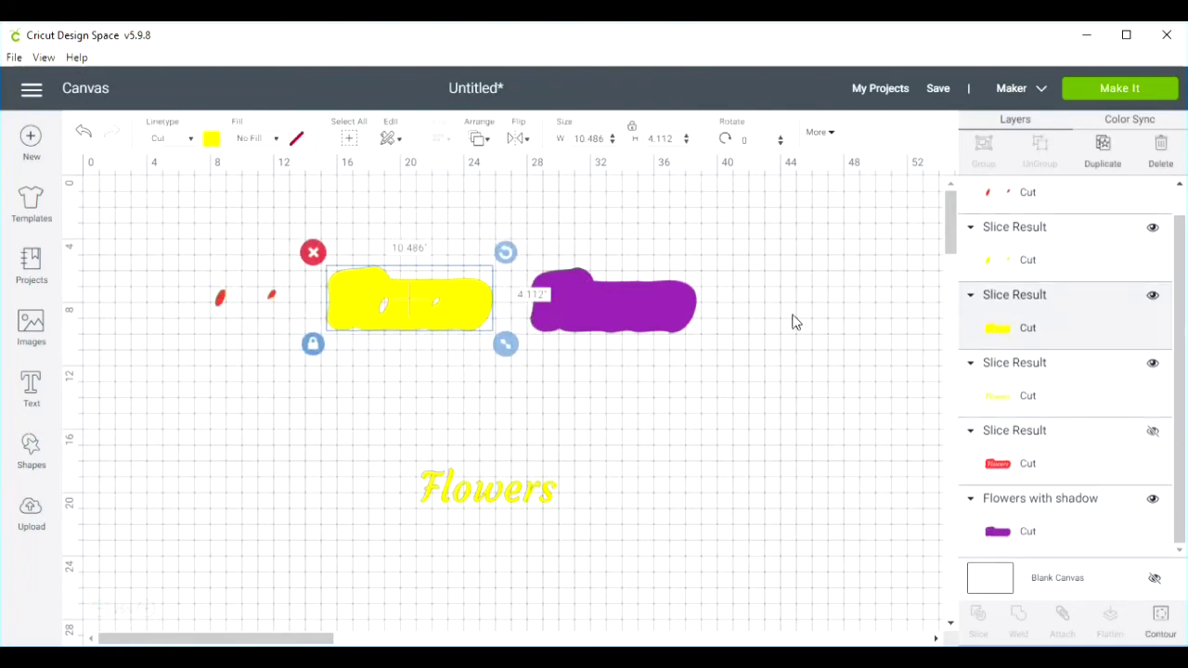
{"action": "left_click", "coordinate": [1152, 431]}
{"action": "left_click", "coordinate": [1100, 424]}
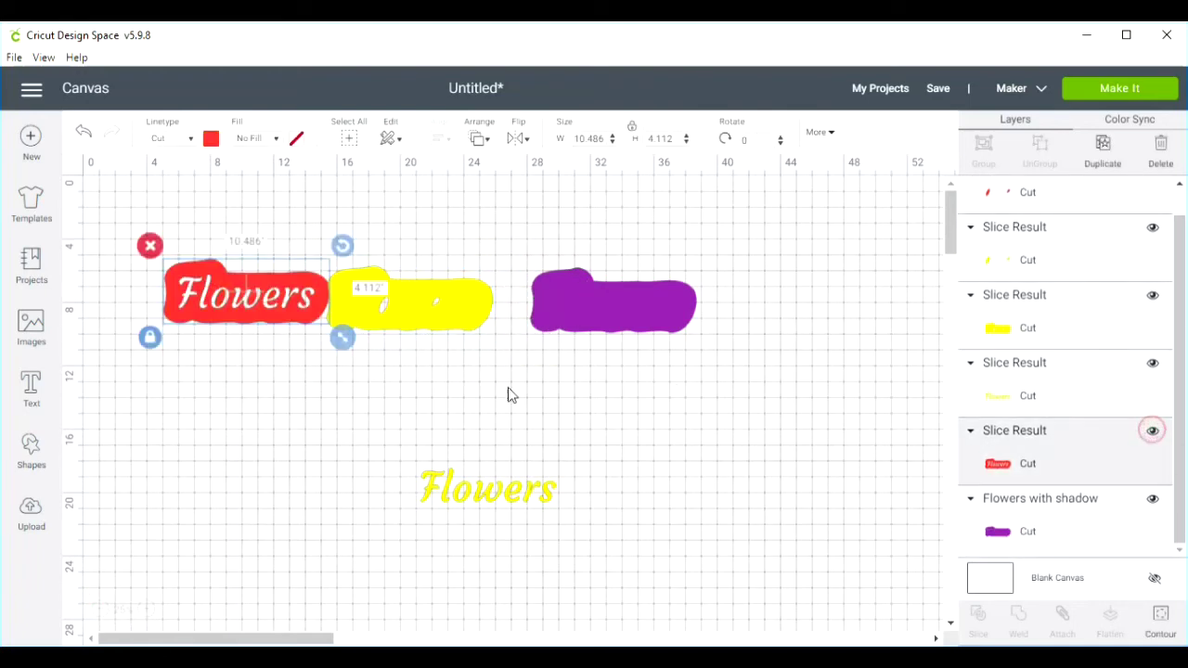
{"action": "left_click_drag", "start_coordinate": [250, 313], "coordinate": [213, 427]}
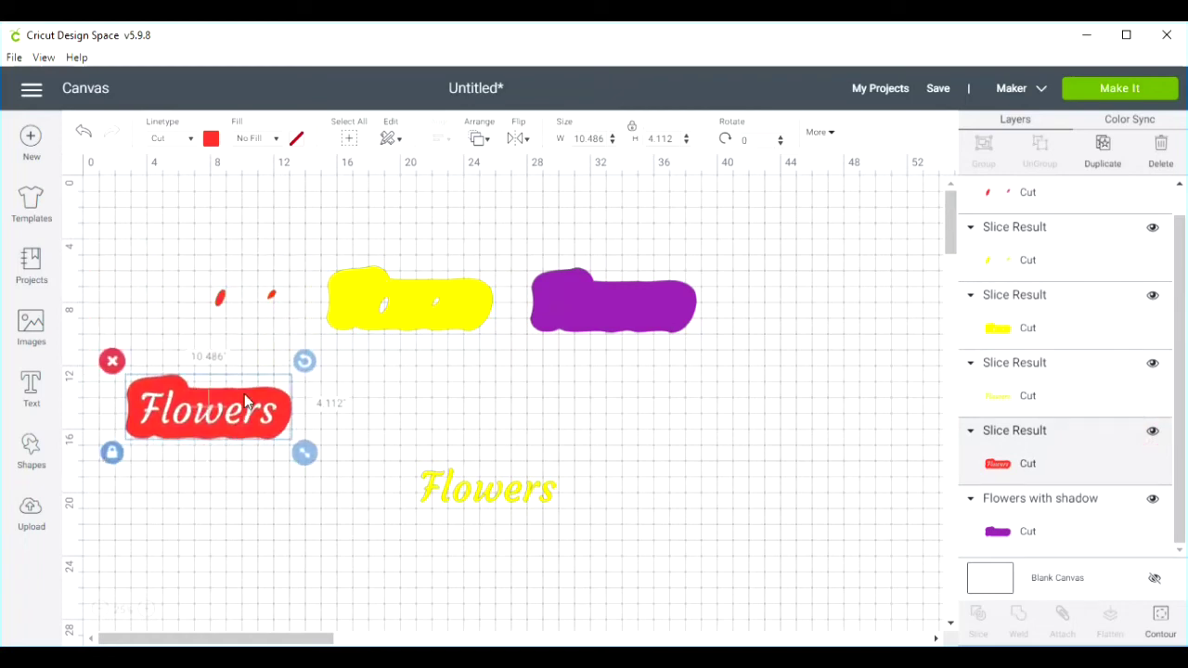
Step: Delete the small red and yellow dot slices and the yellow Flowers text
{"action": "left_click_drag", "start_coordinate": [217, 299], "coordinate": [652, 544]}
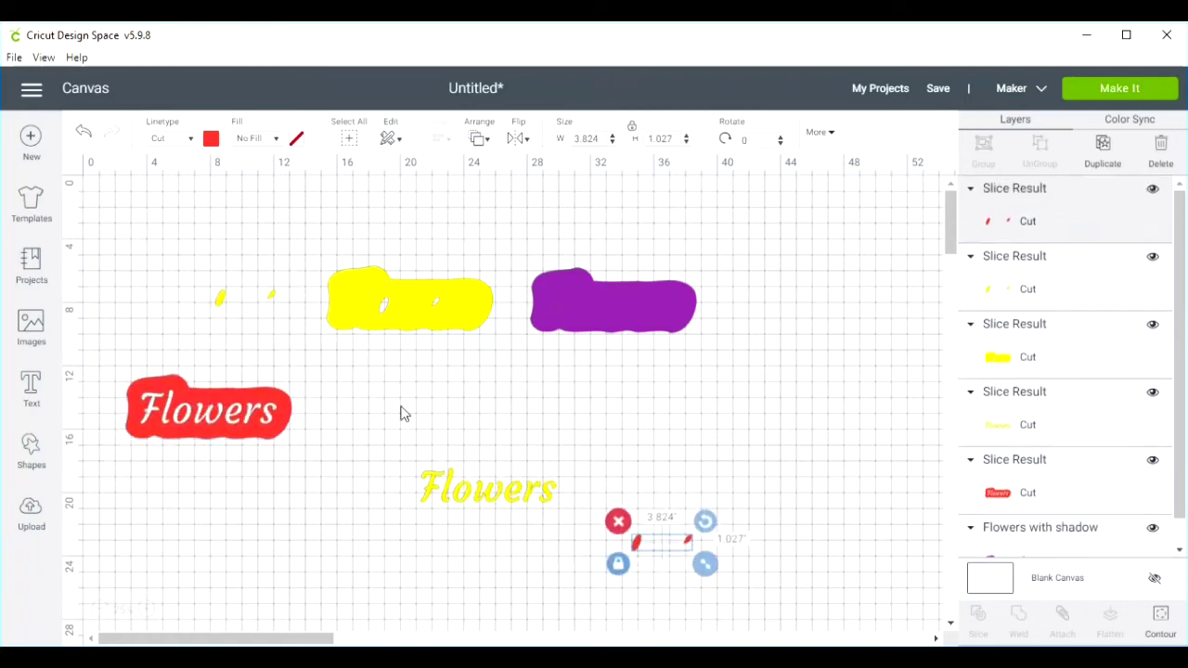
{"action": "left_click_drag", "start_coordinate": [220, 297], "coordinate": [656, 510]}
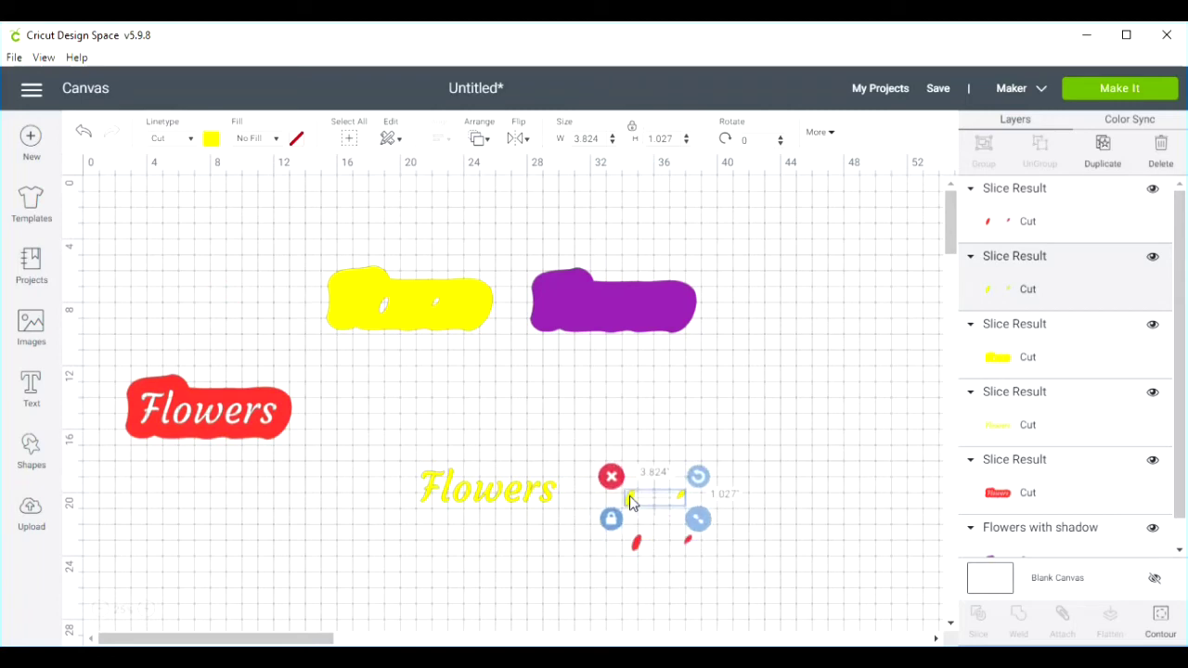
{"action": "left_click", "coordinate": [612, 479]}
{"action": "left_click", "coordinate": [637, 543]}
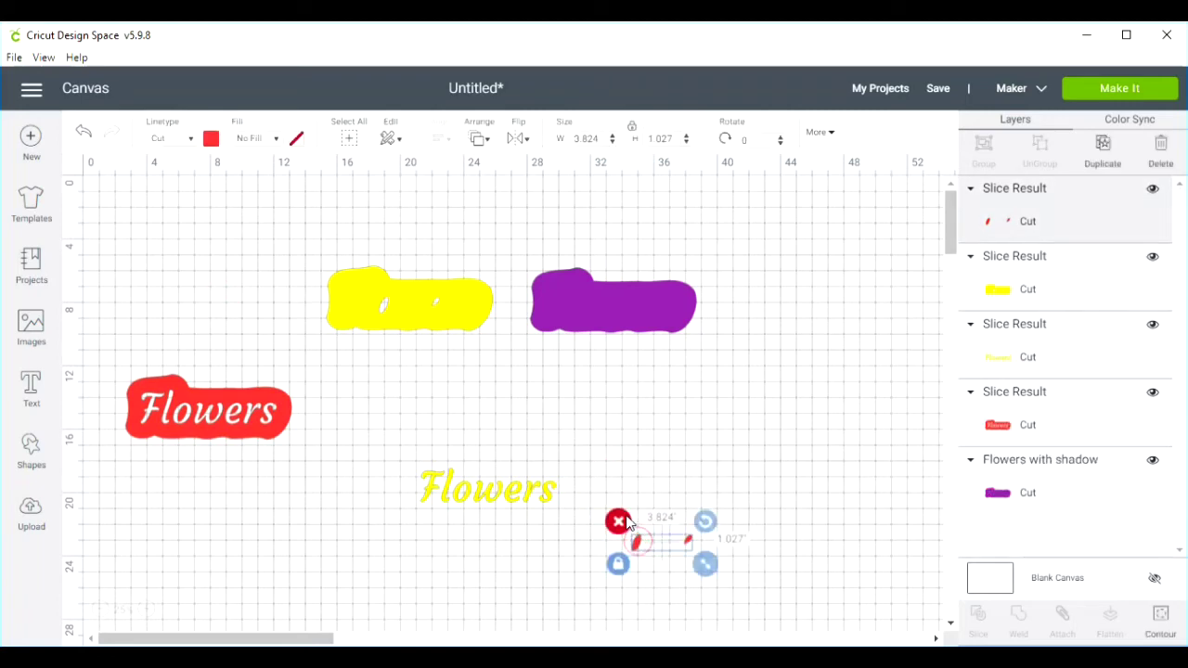
{"action": "left_click", "coordinate": [619, 523]}
{"action": "left_click", "coordinate": [493, 483]}
Step: Line up the yellow backing and purple shadow in a row beside the Flowers piece
{"action": "left_click", "coordinate": [405, 453]}
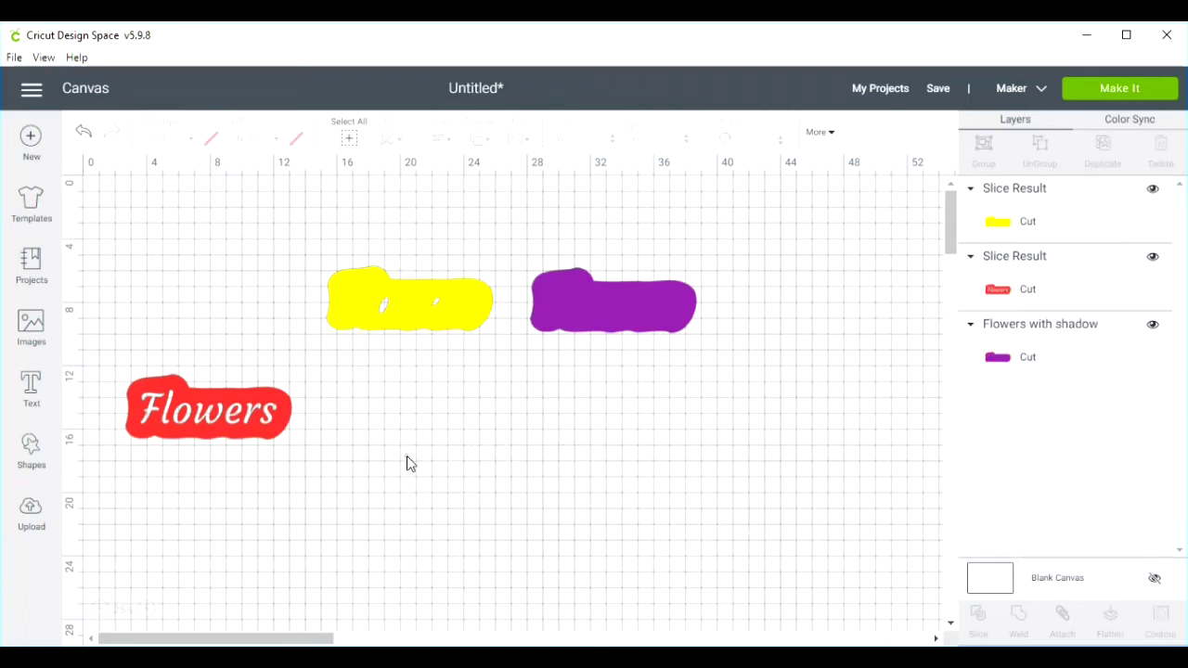
{"action": "left_click_drag", "start_coordinate": [384, 297], "coordinate": [418, 413]}
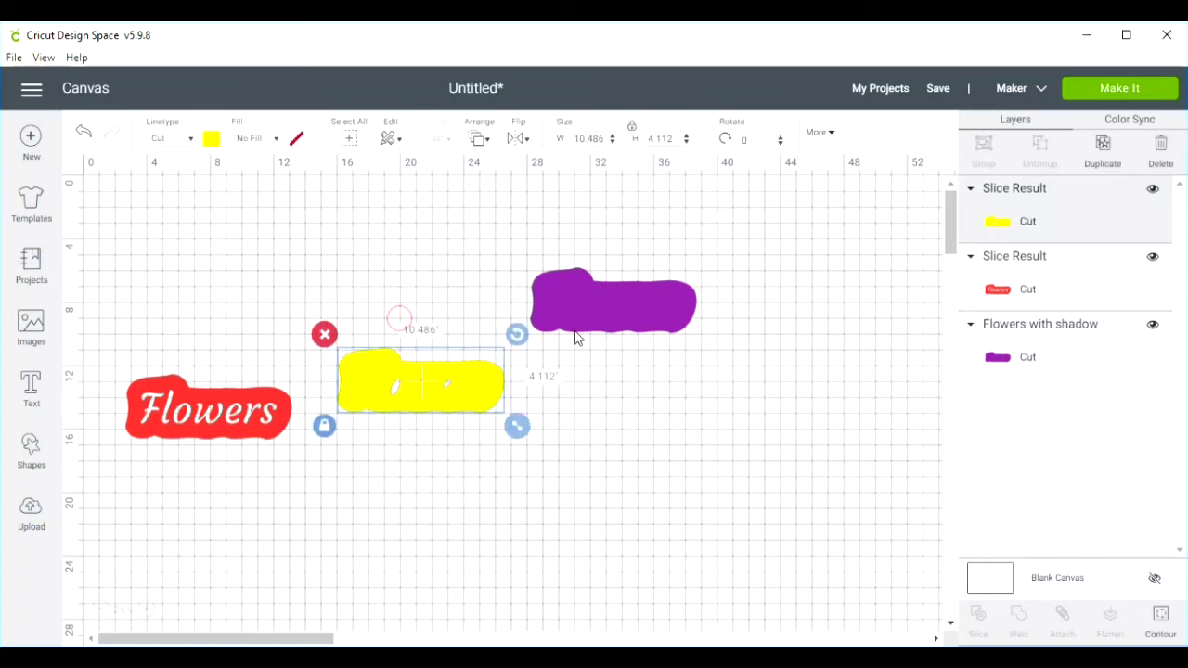
{"action": "left_click_drag", "start_coordinate": [586, 321], "coordinate": [661, 379]}
{"action": "left_click", "coordinate": [214, 430]}
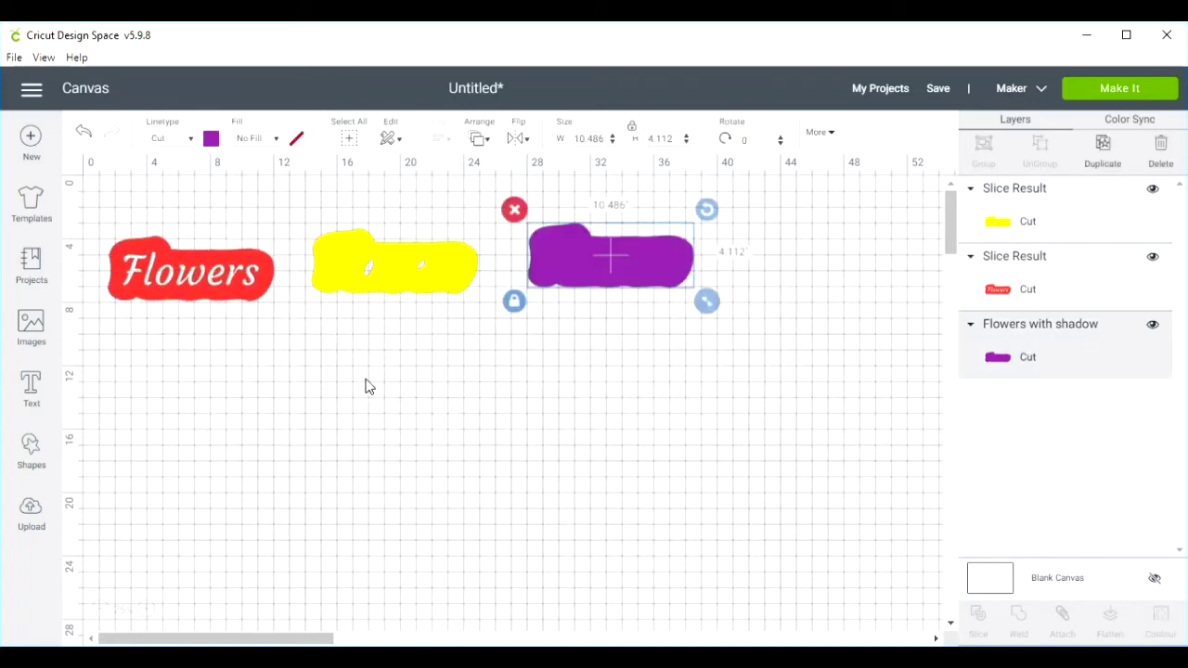
Step: Recolour the Flowers lettering piece orange and its yellow backing red
{"action": "left_click_drag", "start_coordinate": [204, 277], "coordinate": [219, 244]}
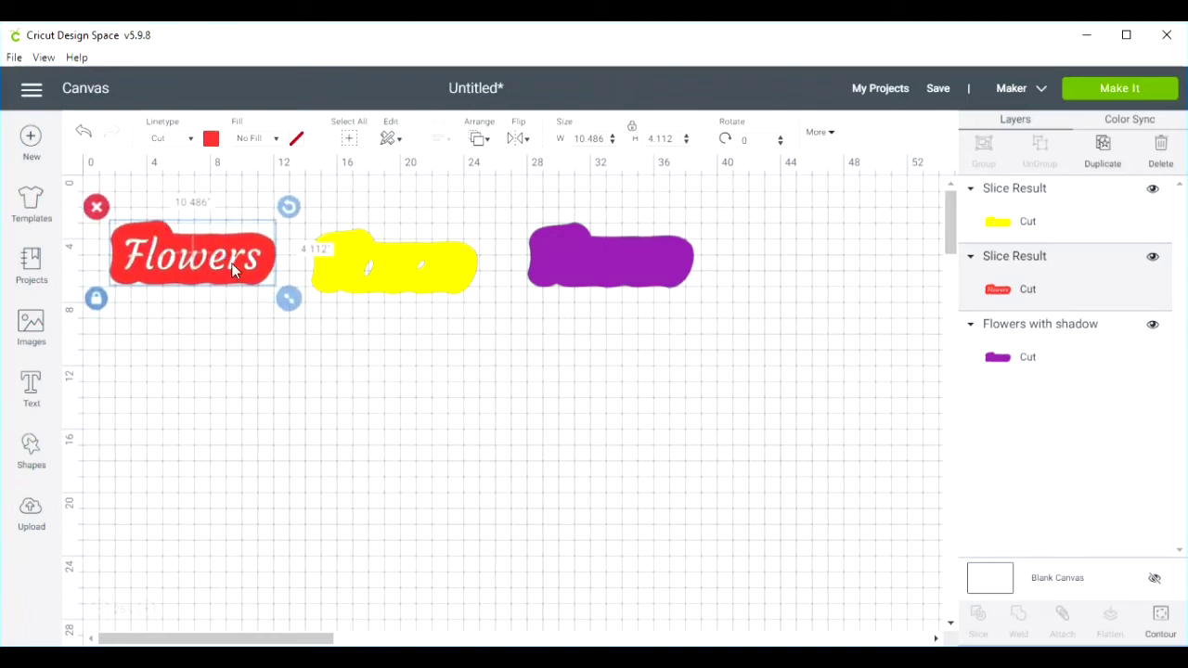
{"action": "left_click", "coordinate": [213, 139]}
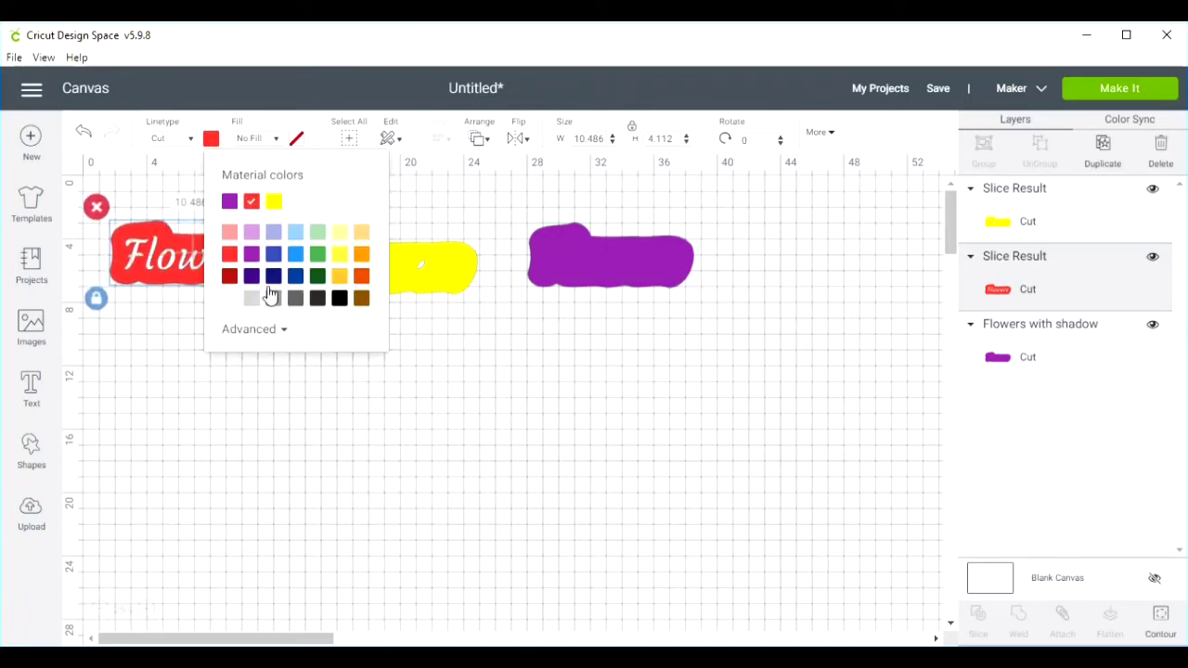
{"action": "left_click", "coordinate": [361, 254]}
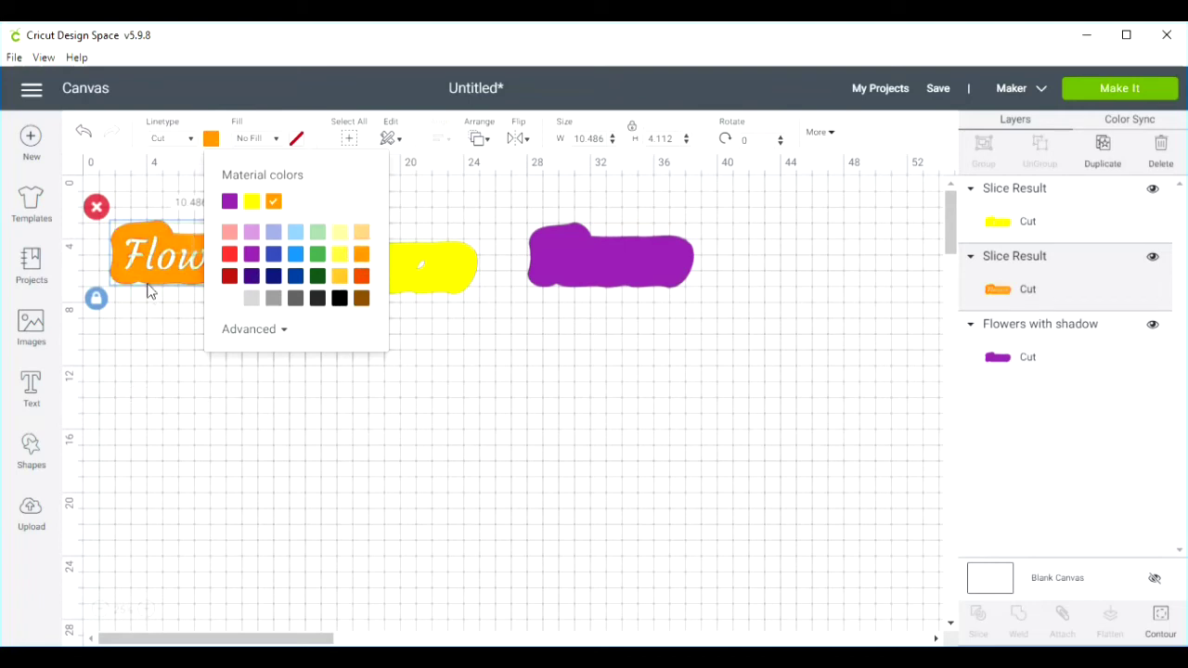
{"action": "left_click", "coordinate": [446, 281]}
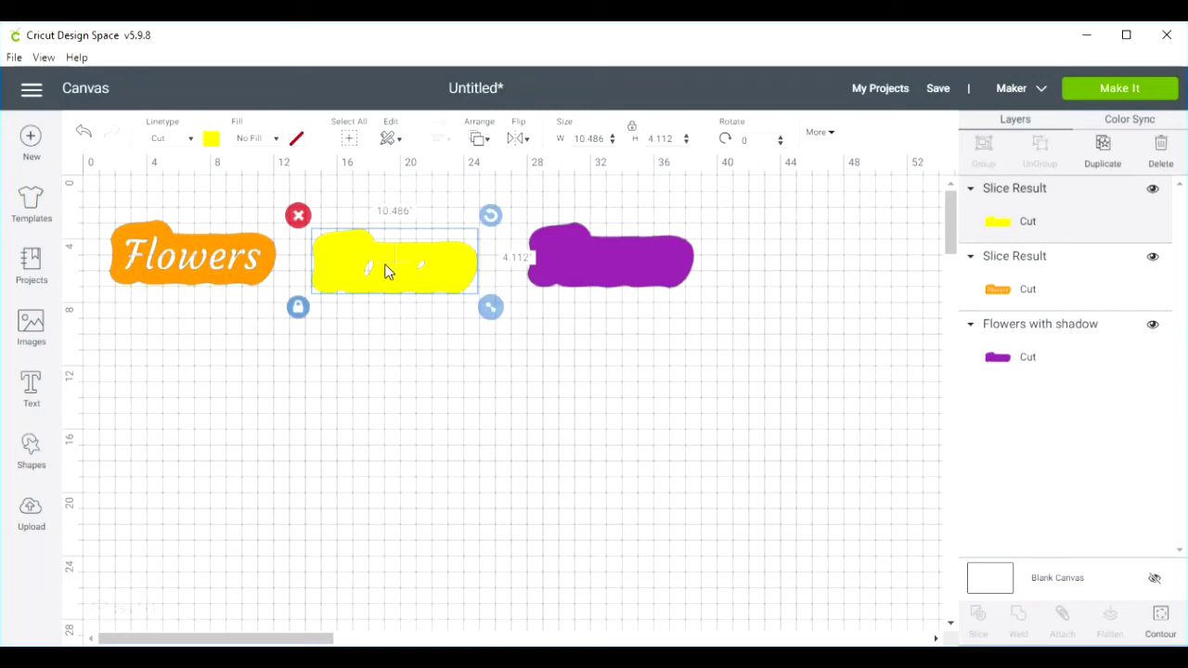
{"action": "left_click", "coordinate": [212, 140]}
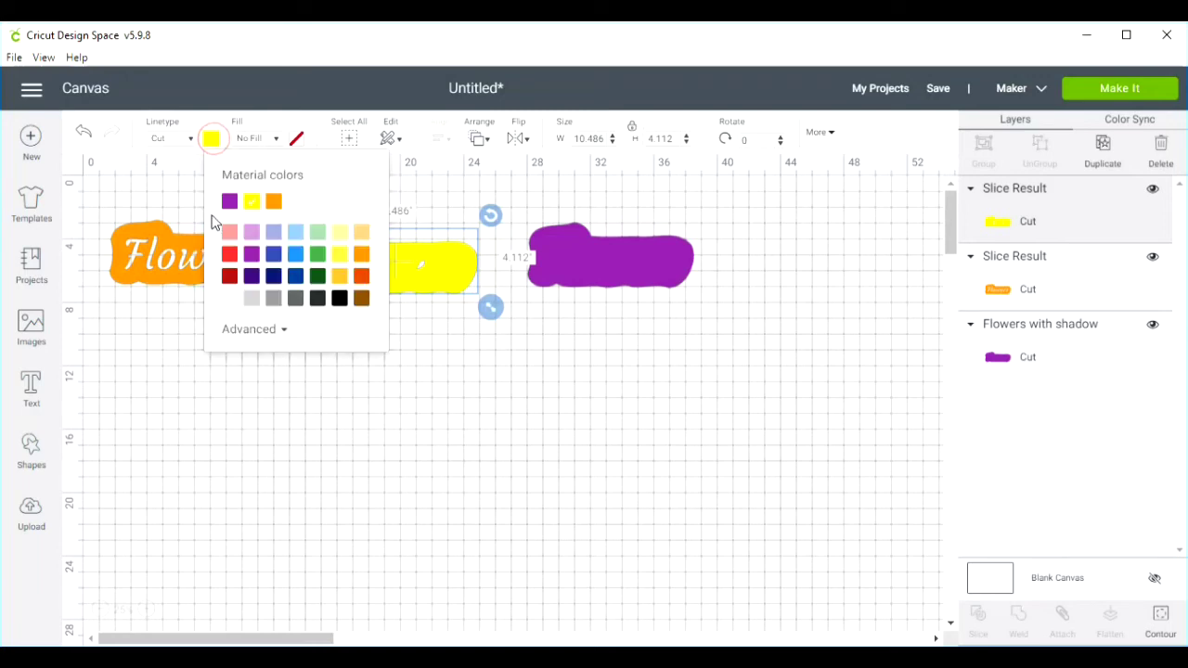
{"action": "left_click", "coordinate": [229, 256]}
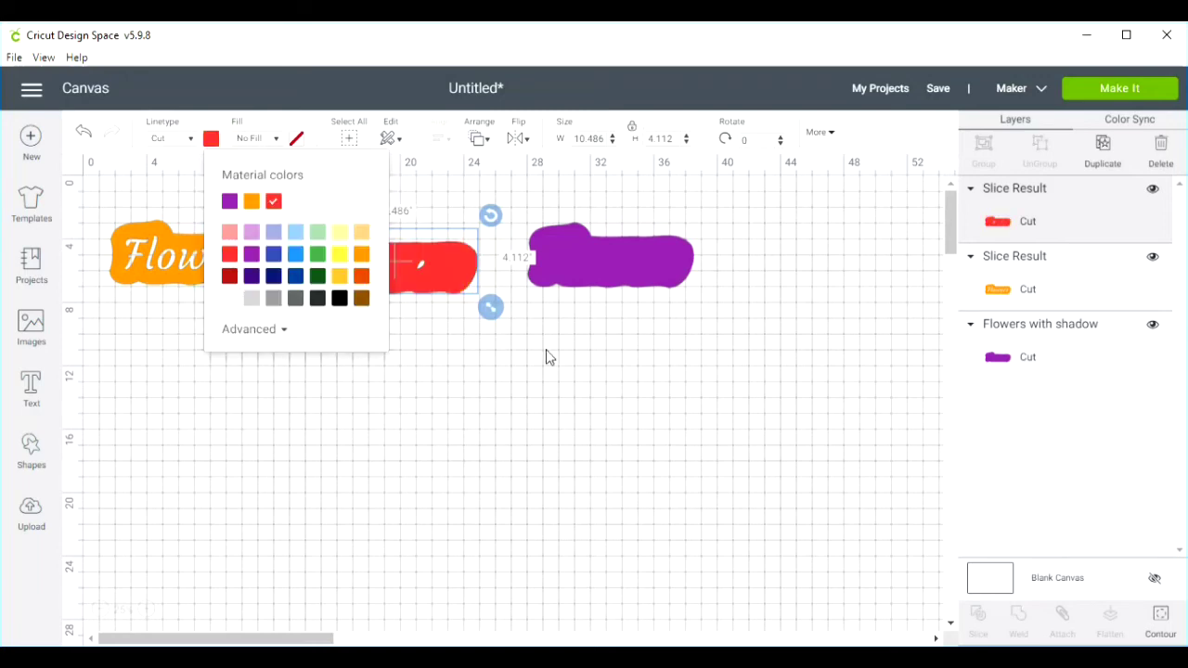
Step: Change the spare purple shadow to orange and deselect everything
{"action": "left_click", "coordinate": [603, 273]}
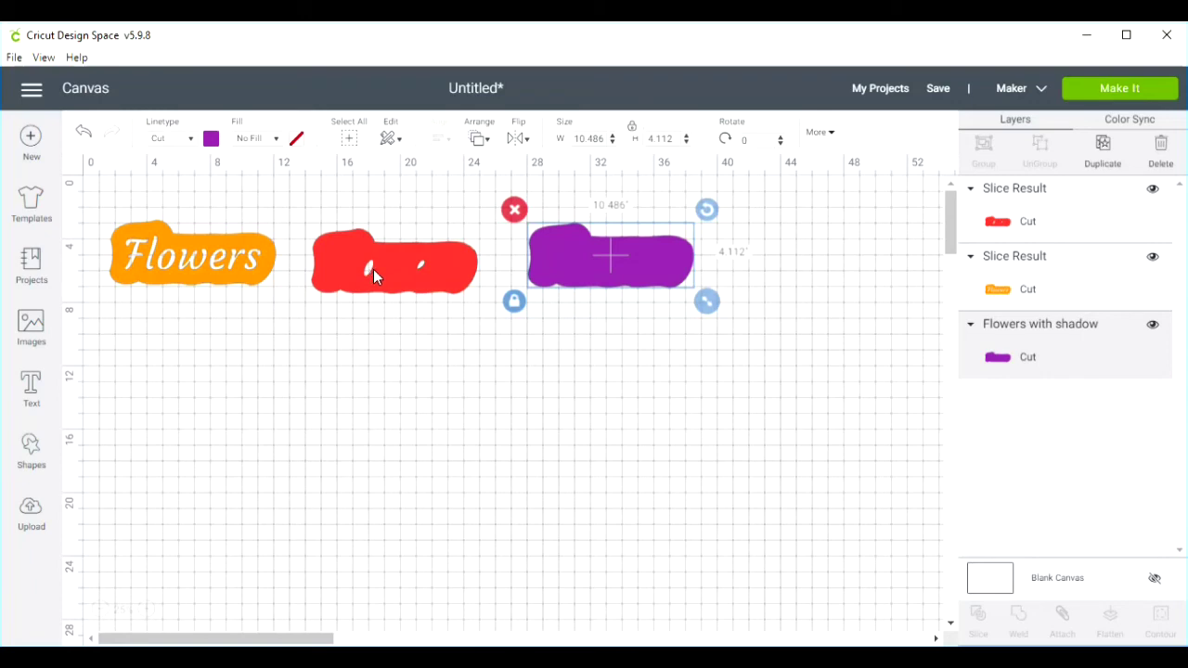
{"action": "left_click", "coordinate": [211, 139]}
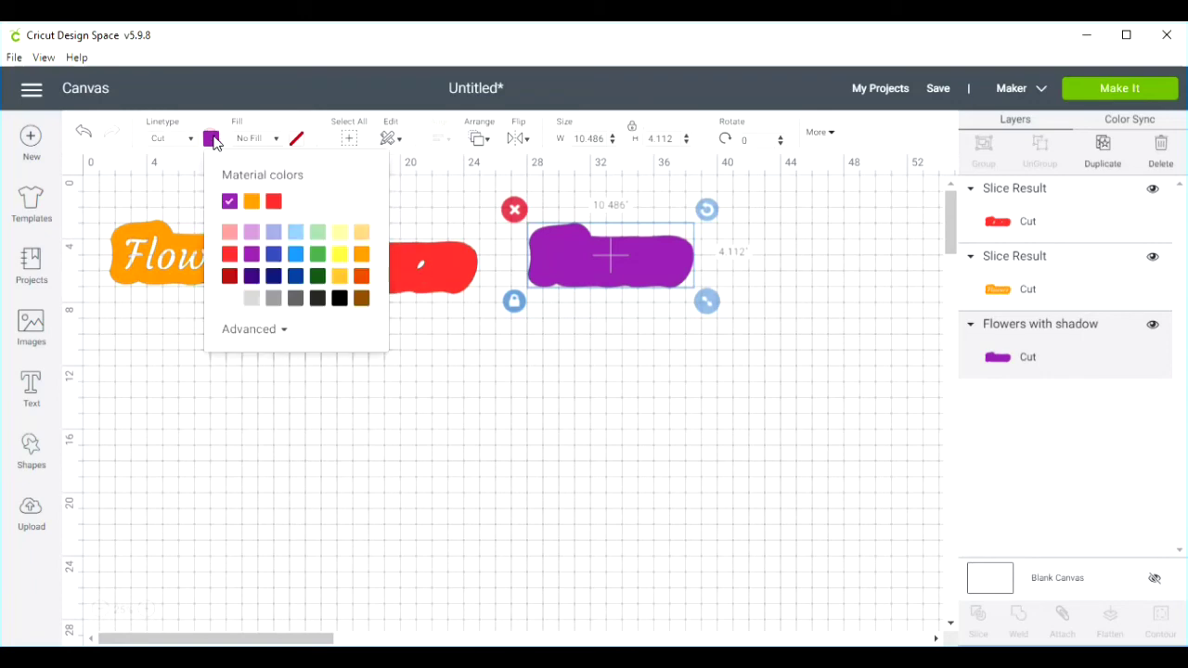
{"action": "left_click", "coordinate": [361, 260]}
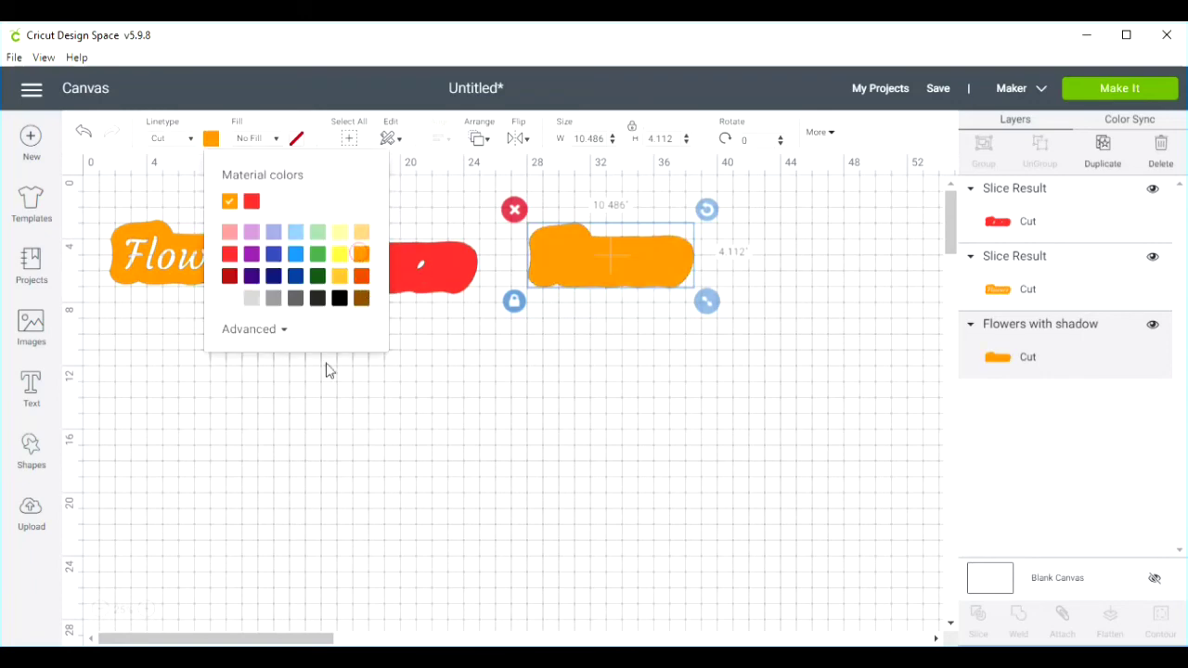
{"action": "left_click", "coordinate": [559, 505]}
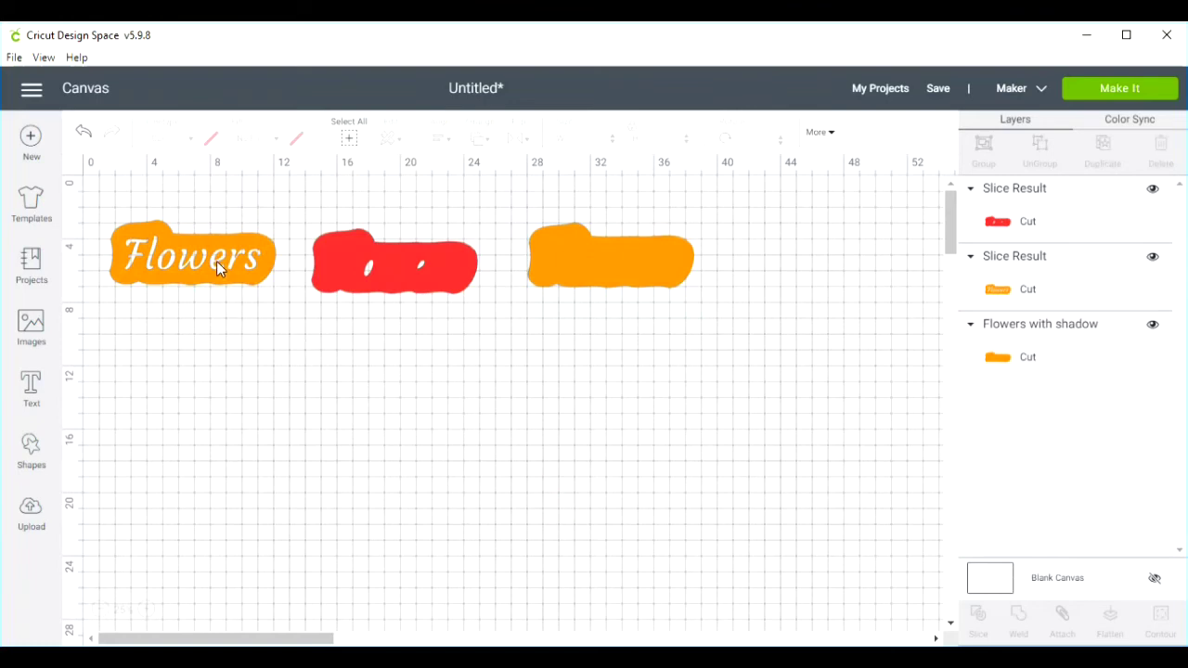
Step: Move the orange Flowers piece forward onto the red layer and tuck the orange shadow behind
{"action": "left_click_drag", "start_coordinate": [205, 255], "coordinate": [385, 399]}
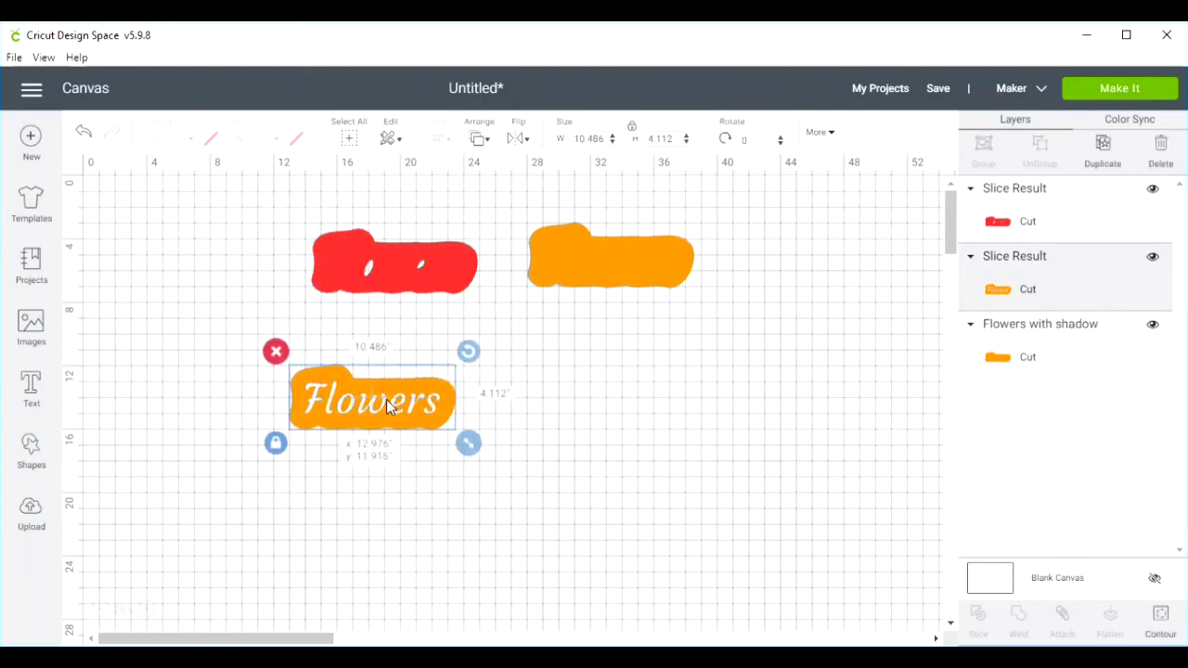
{"action": "right_click", "coordinate": [385, 401]}
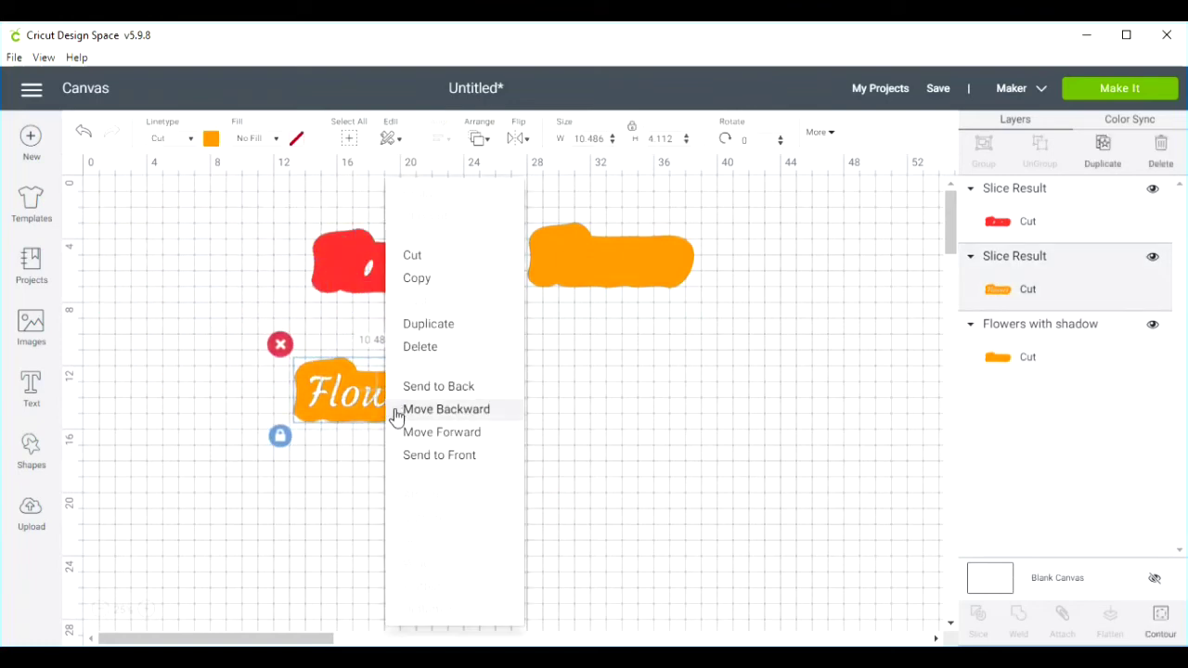
{"action": "left_click", "coordinate": [400, 433]}
{"action": "left_click_drag", "start_coordinate": [376, 372], "coordinate": [387, 267]}
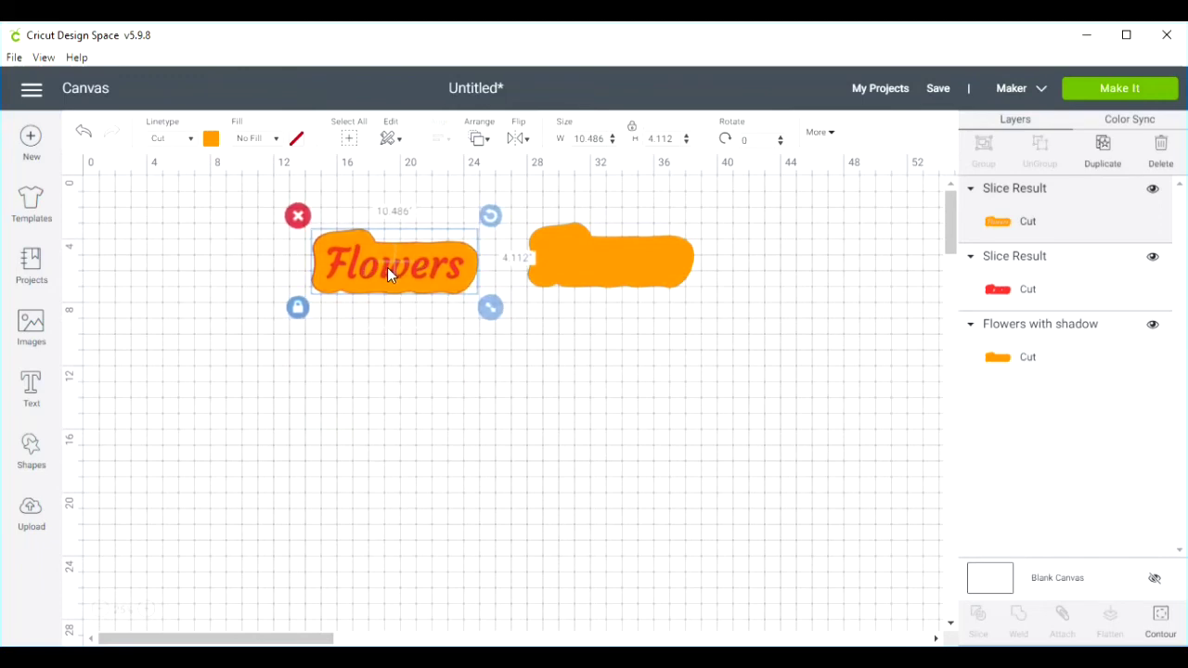
{"action": "left_click_drag", "start_coordinate": [655, 265], "coordinate": [432, 271]}
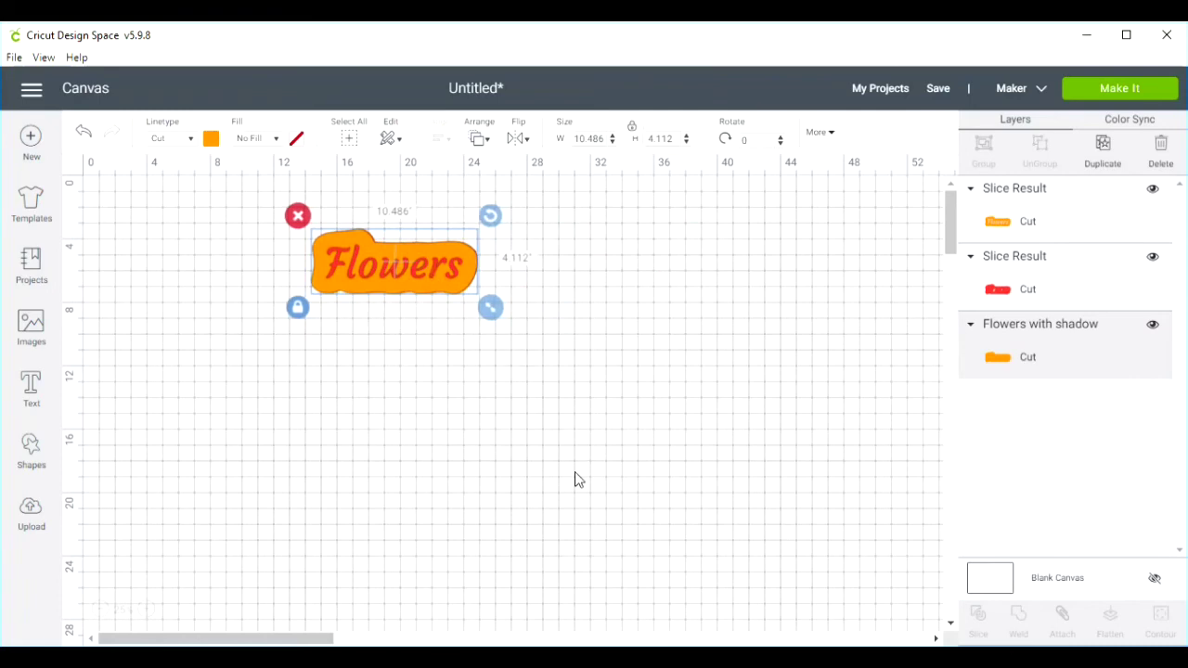
Step: Resize all three stacked layers together to 1.75 in wide by 0.688 in tall
{"action": "left_click_drag", "start_coordinate": [277, 215], "coordinate": [508, 317]}
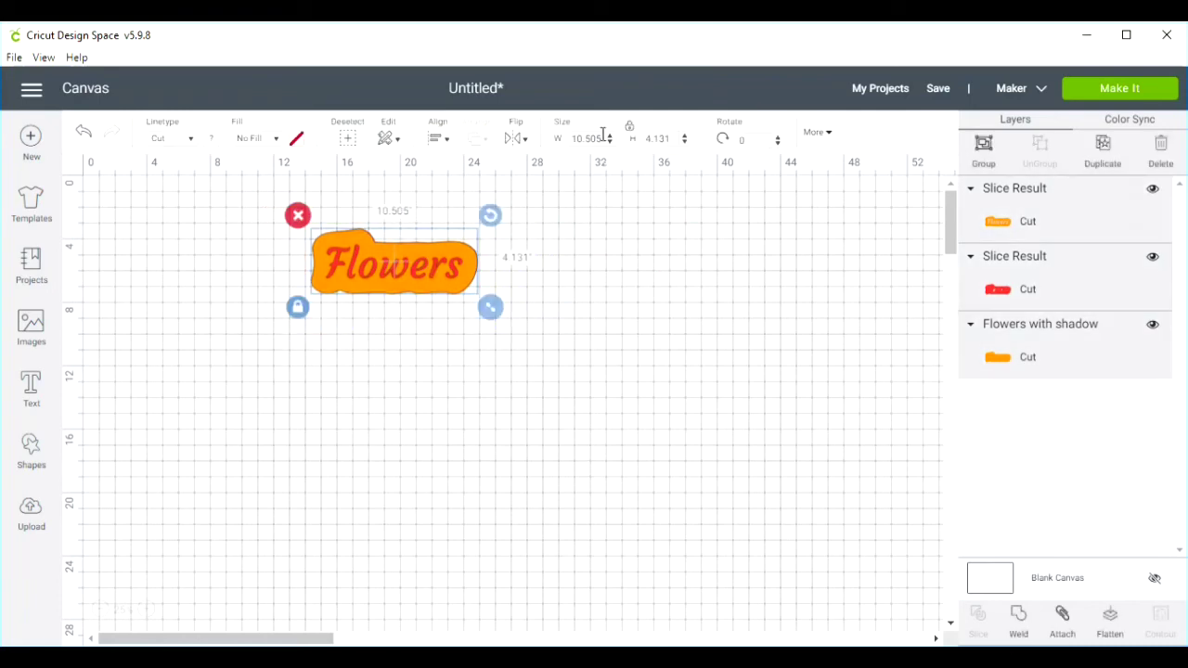
{"action": "left_click", "coordinate": [573, 139]}
{"action": "type", "text": "1.75"}
{"action": "key", "text": "Tab"}
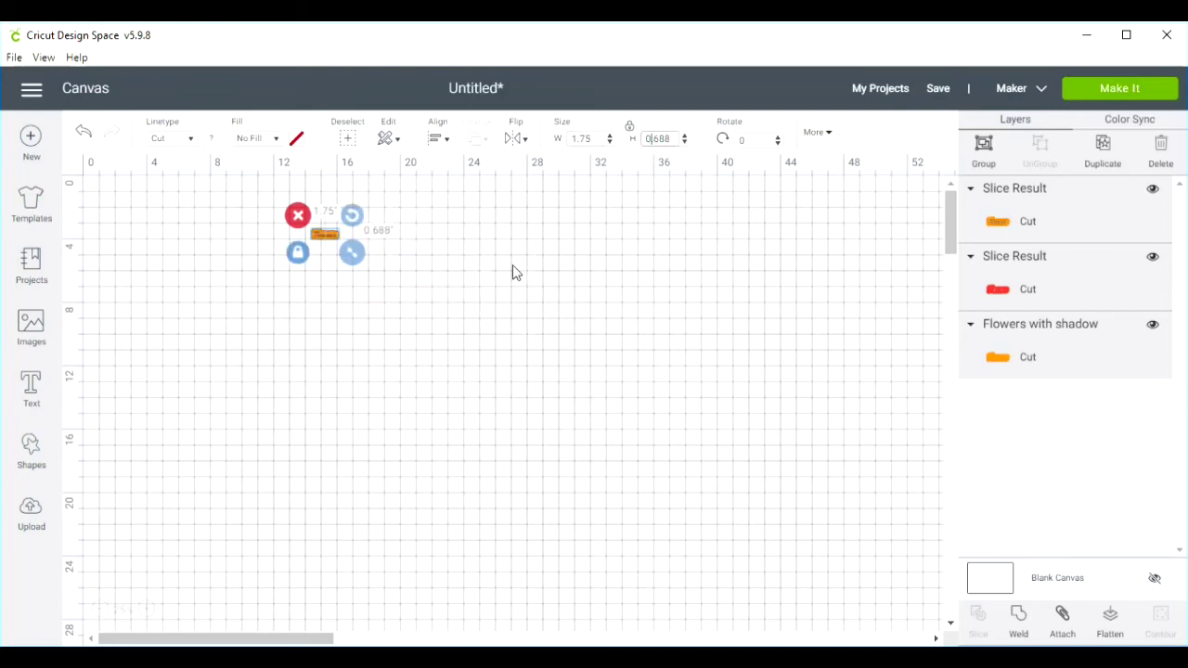
{"action": "left_click", "coordinate": [454, 281]}
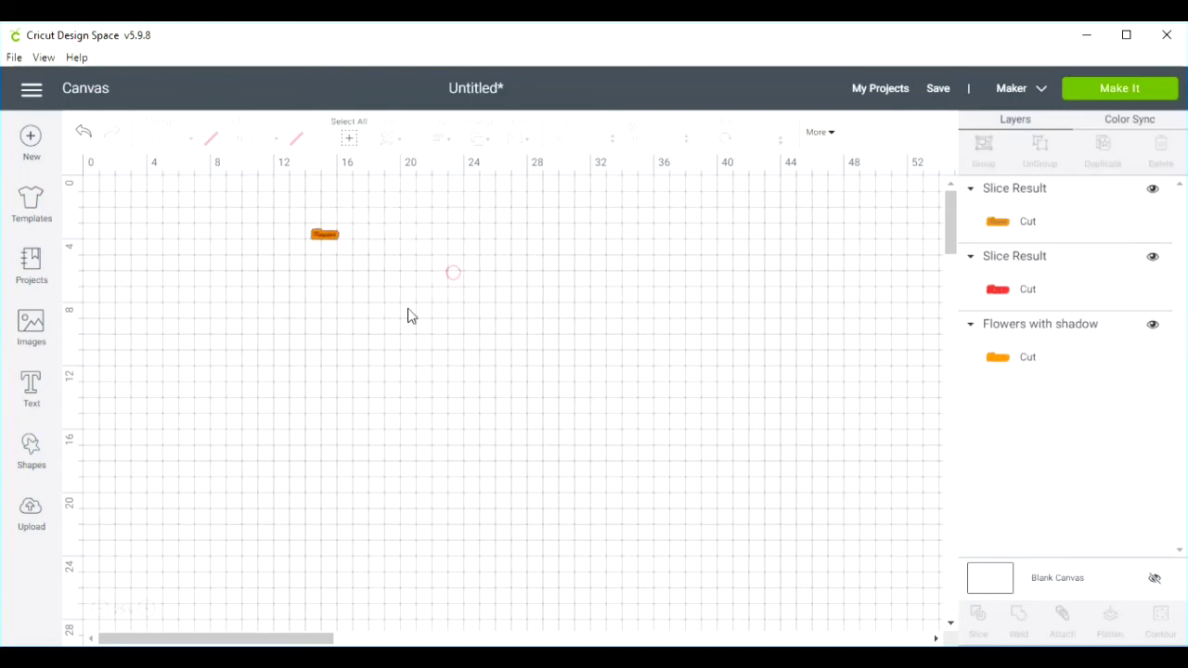
{"action": "left_click", "coordinate": [145, 610]}
{"action": "left_click", "coordinate": [145, 609]}
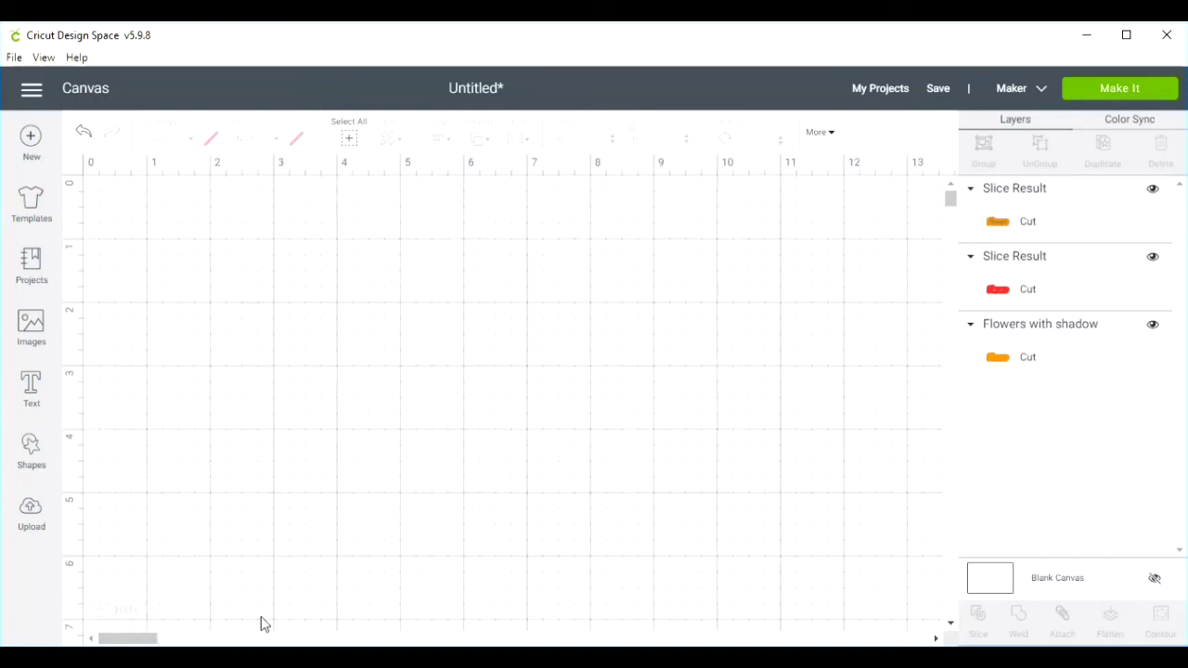
{"action": "left_click_drag", "start_coordinate": [116, 639], "coordinate": [159, 639]}
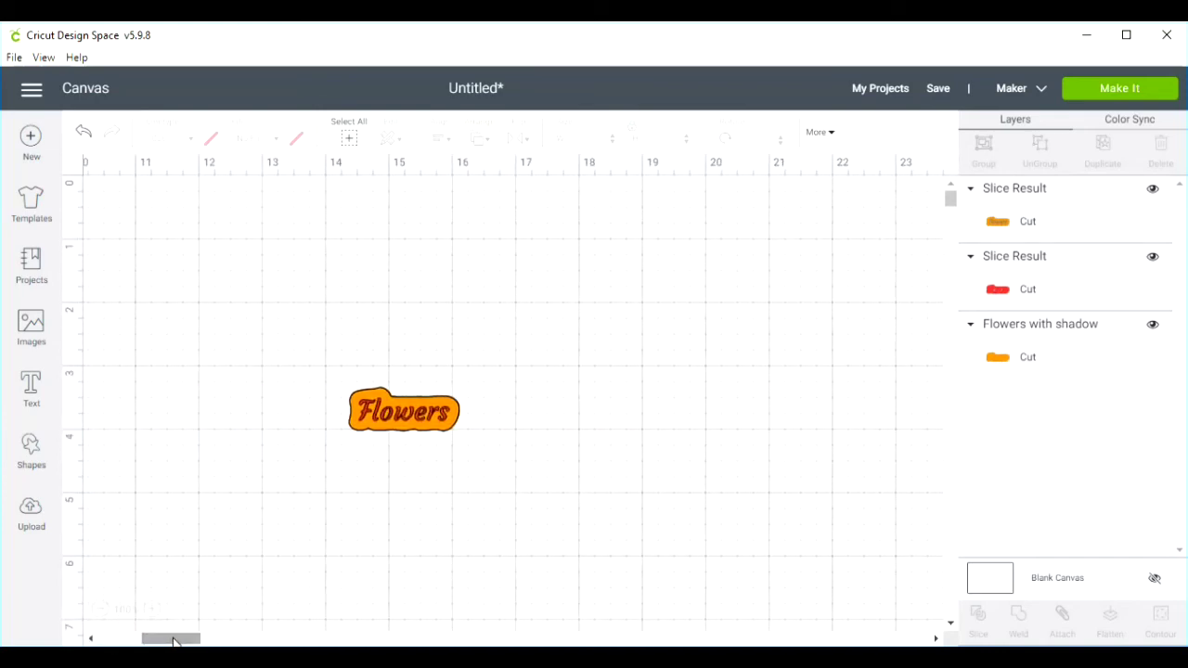
Step: Send the caption to the Prepare screen with 2 mats and view mat 2's orange pieces
{"action": "left_click", "coordinate": [1081, 92]}
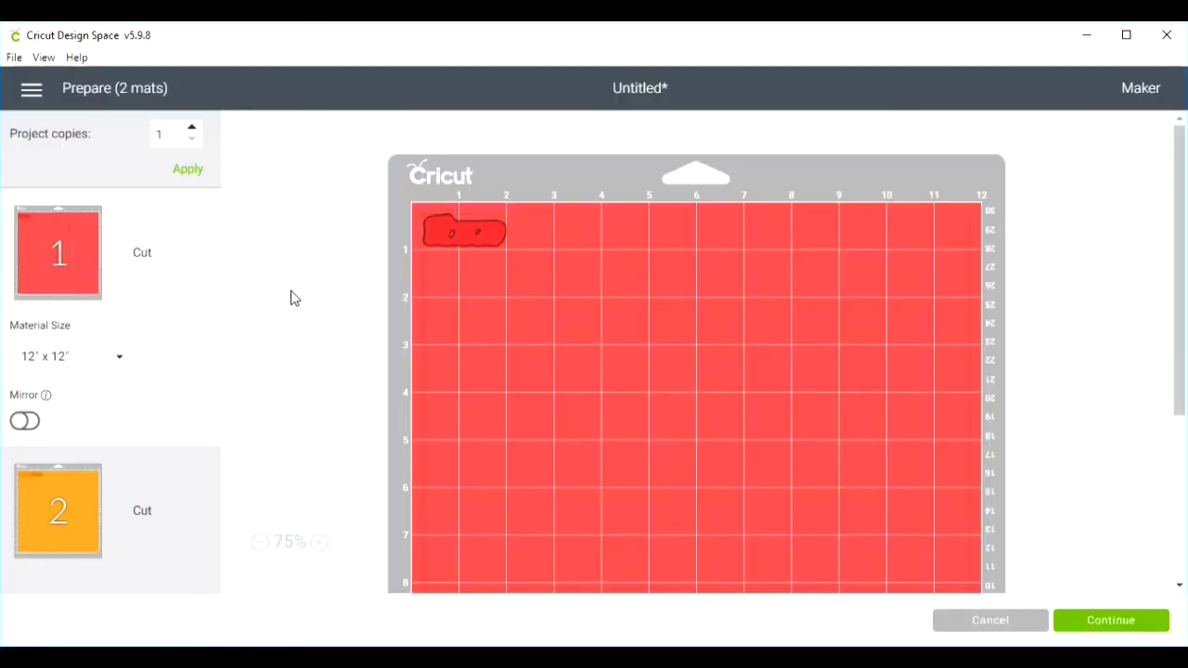
{"action": "left_click", "coordinate": [53, 497]}
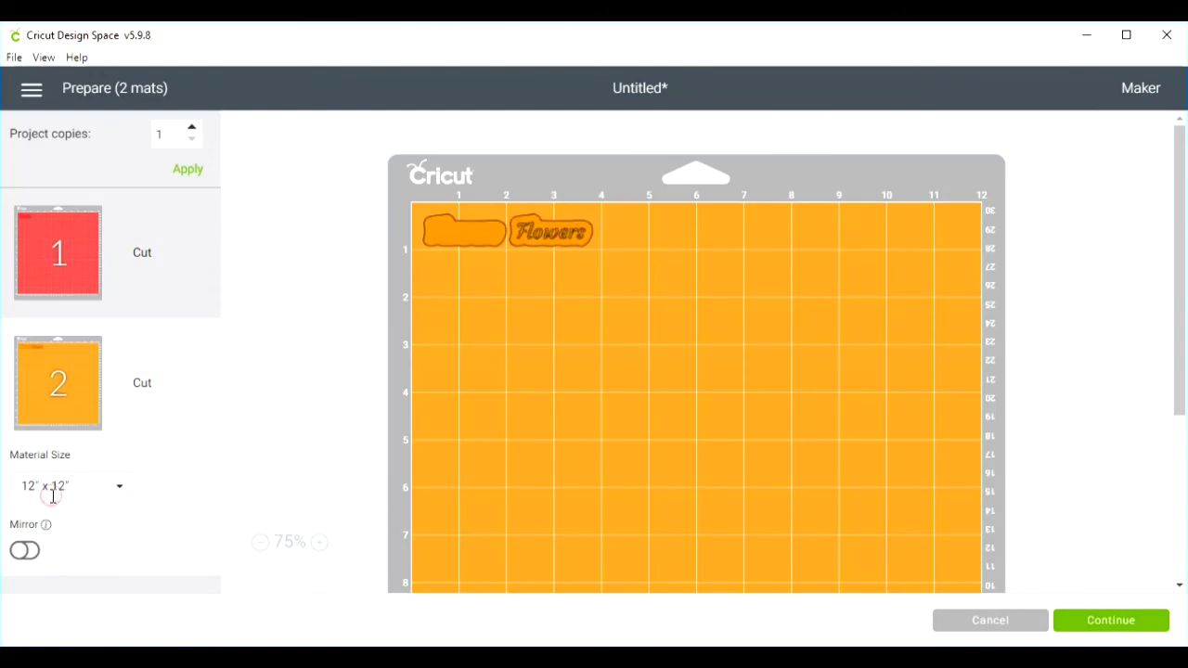